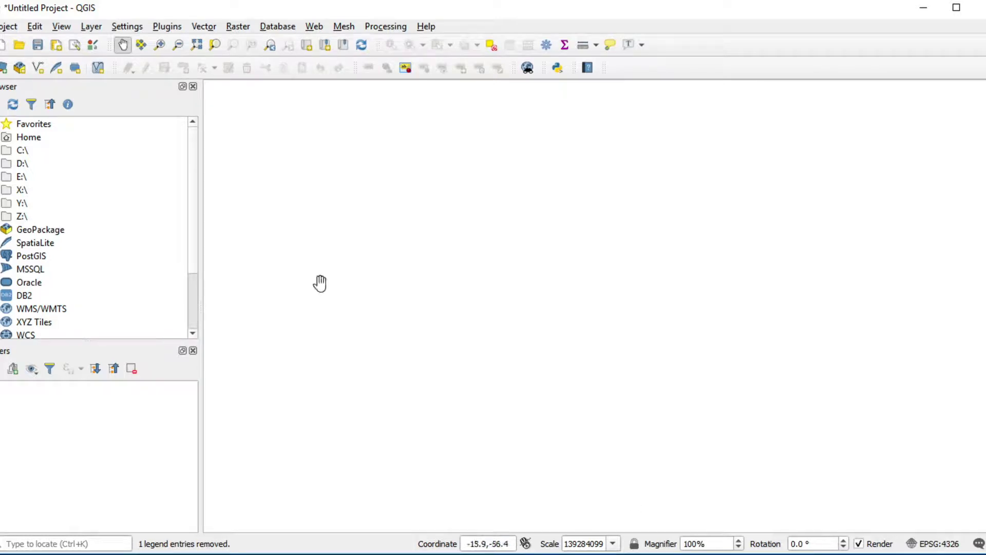
# Step: Add the world.shp shapefile from the Documents folder to the project as a vector layer
pyautogui.click(4, 73)
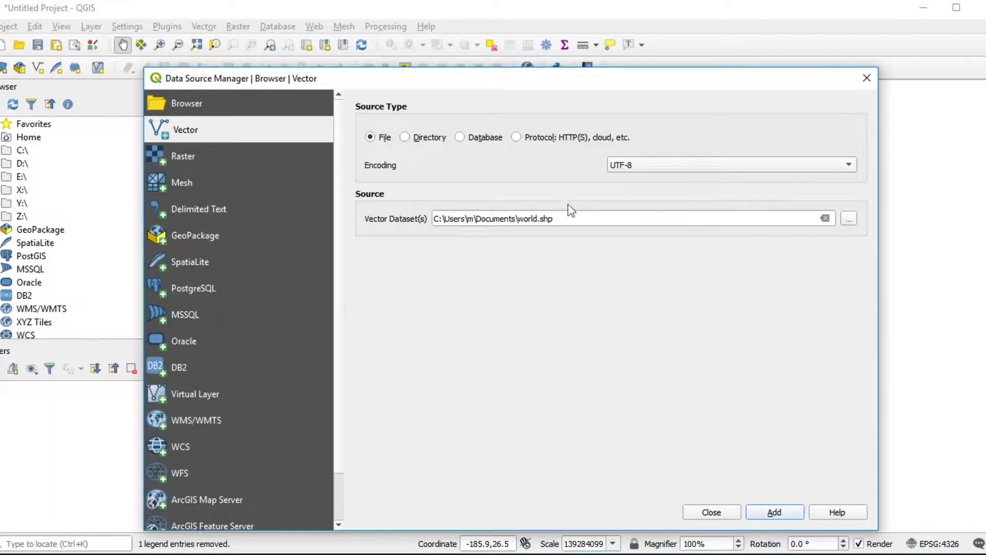
pyautogui.click(575, 219)
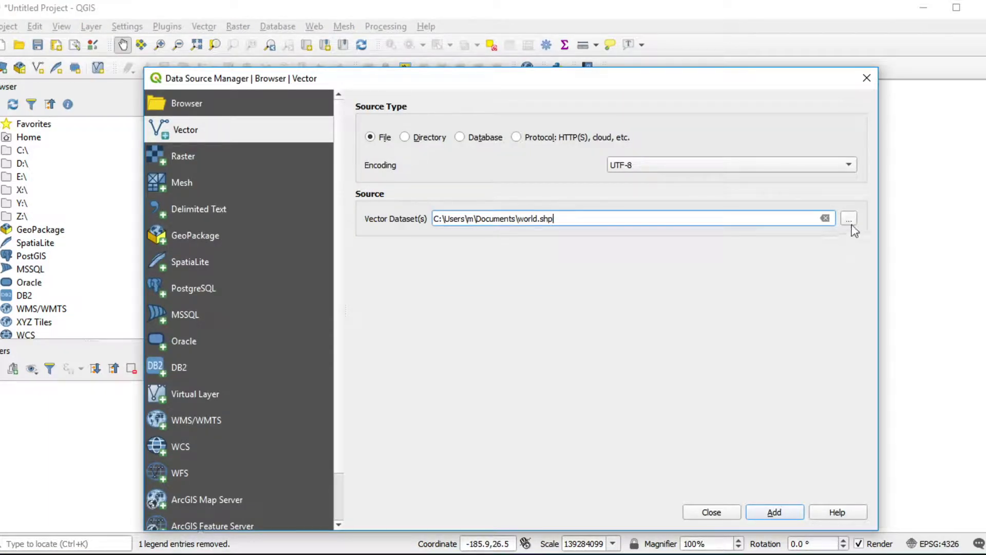
pyautogui.click(195, 135)
pyautogui.click(847, 221)
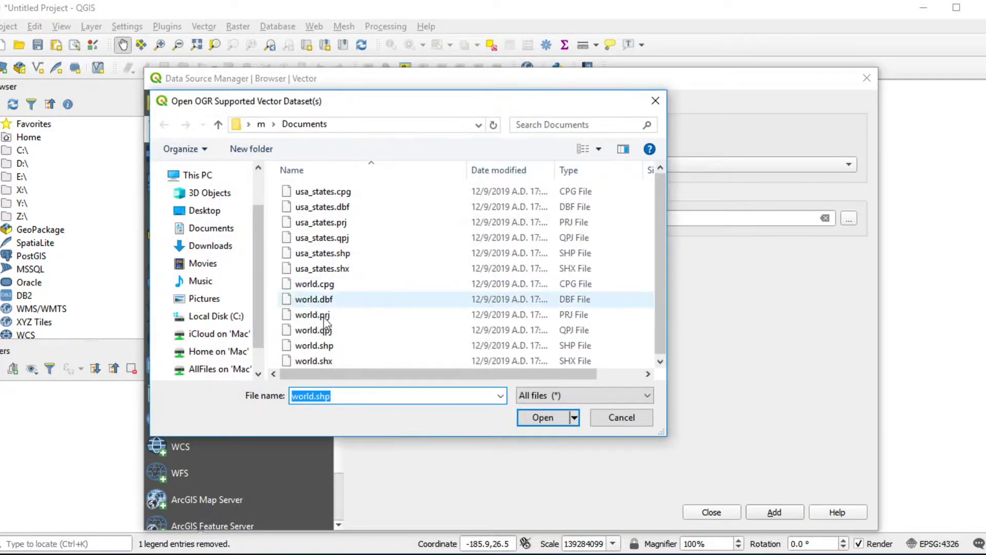
pyautogui.click(331, 346)
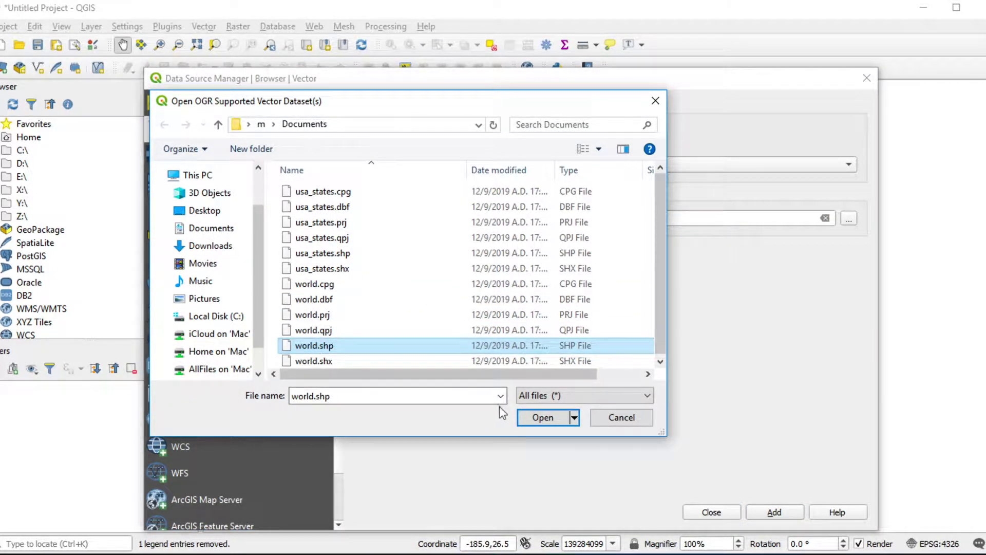
pyautogui.click(544, 418)
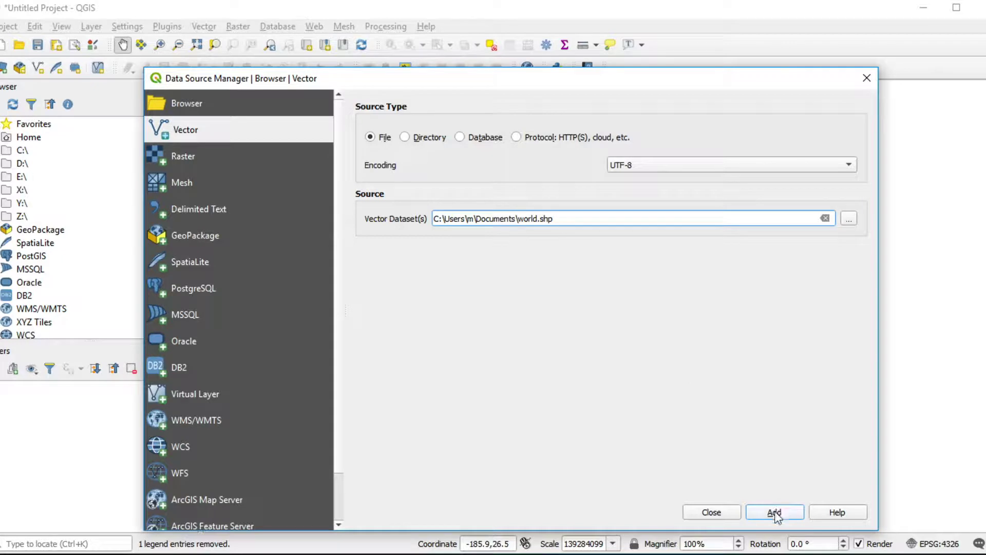
pyautogui.click(775, 513)
pyautogui.click(775, 513)
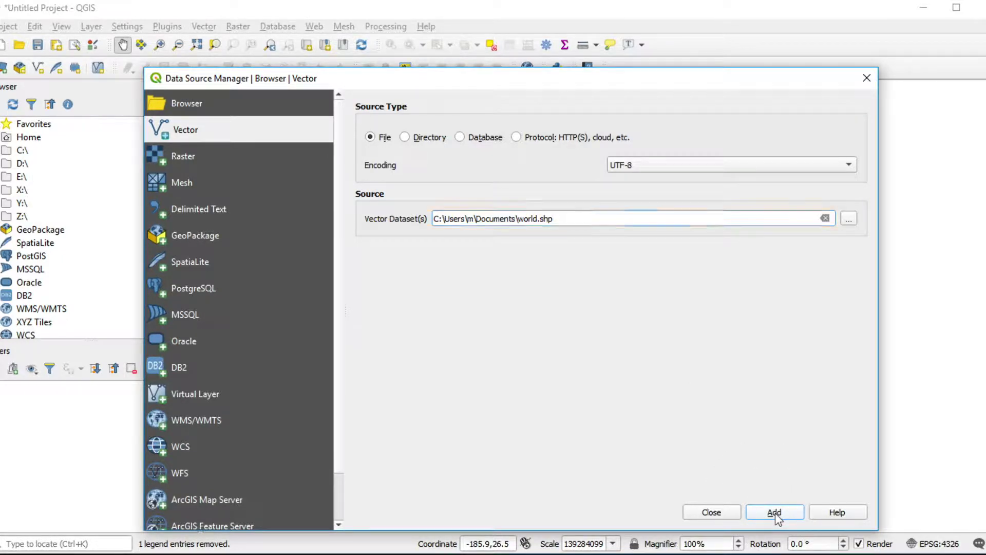
pyautogui.click(720, 510)
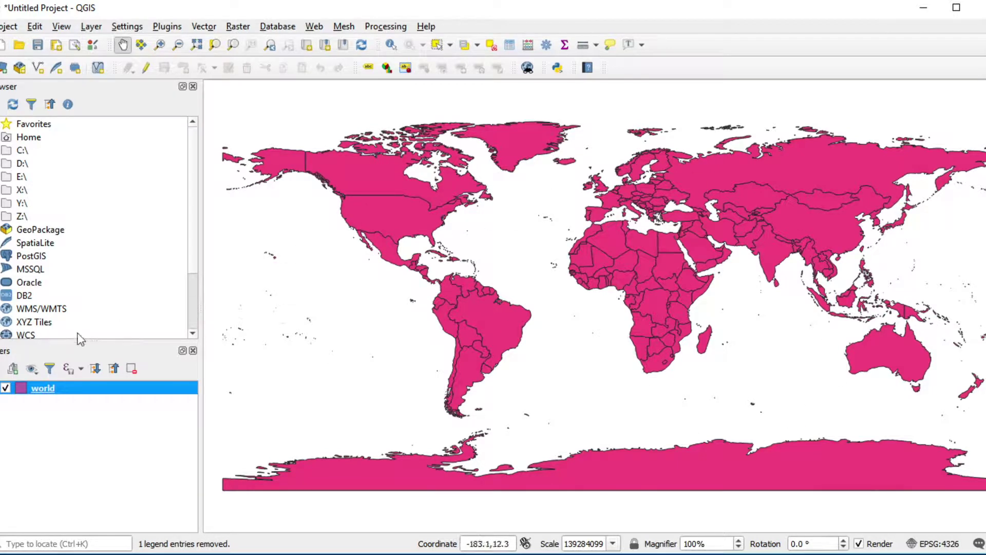
# Step: Set the simple fill color of the world layer's symbol to the saved orange-red, #e77148
pyautogui.moveTo(48, 393)
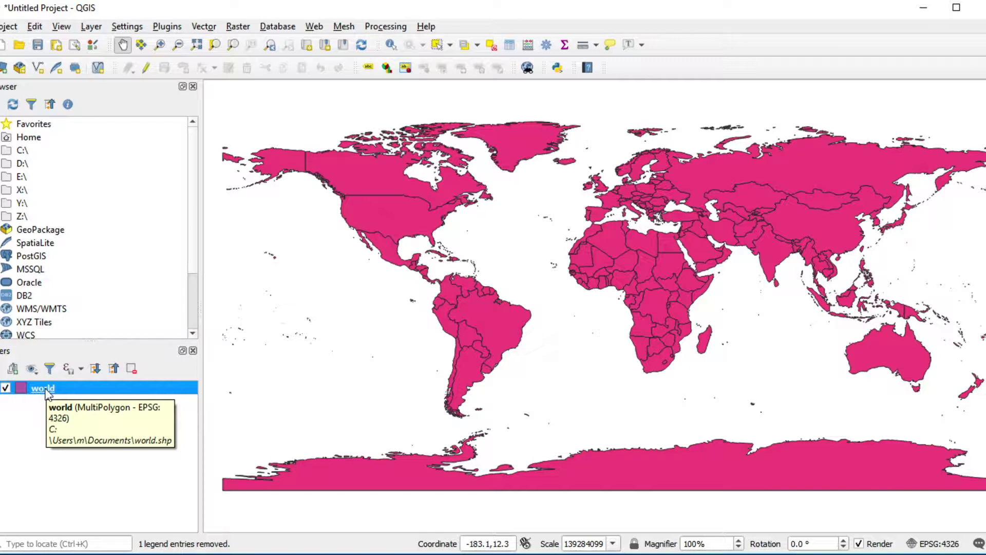
pyautogui.rightClick(47, 392)
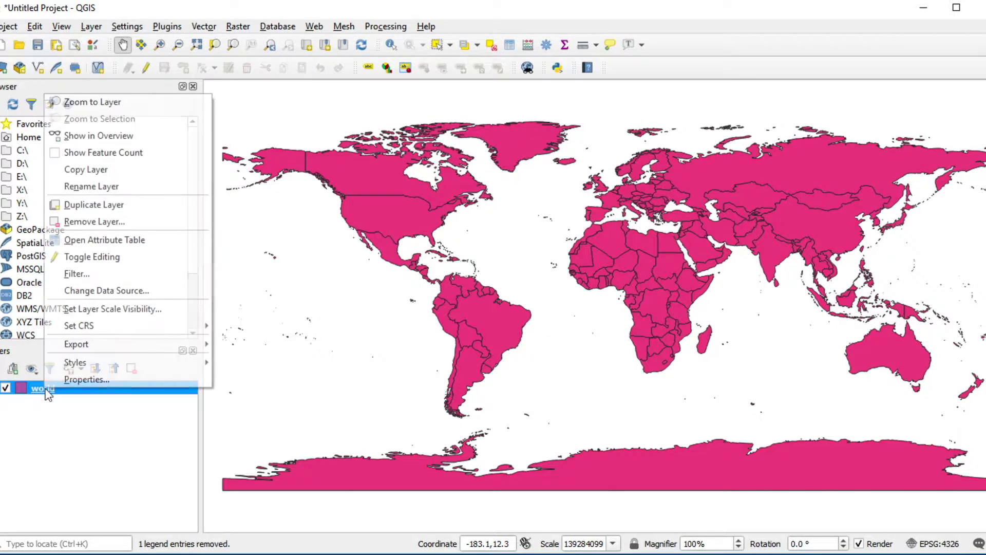
pyautogui.click(111, 380)
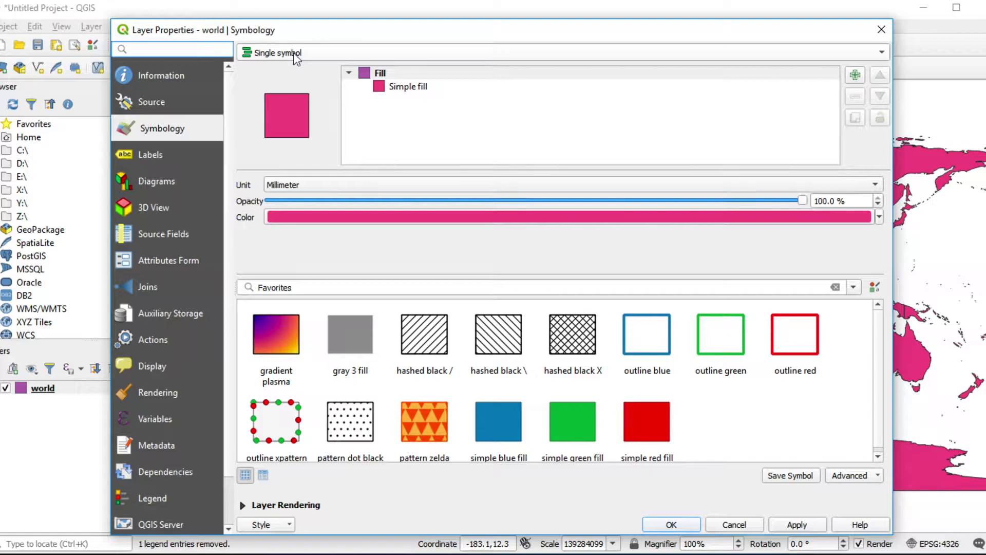
pyautogui.click(407, 89)
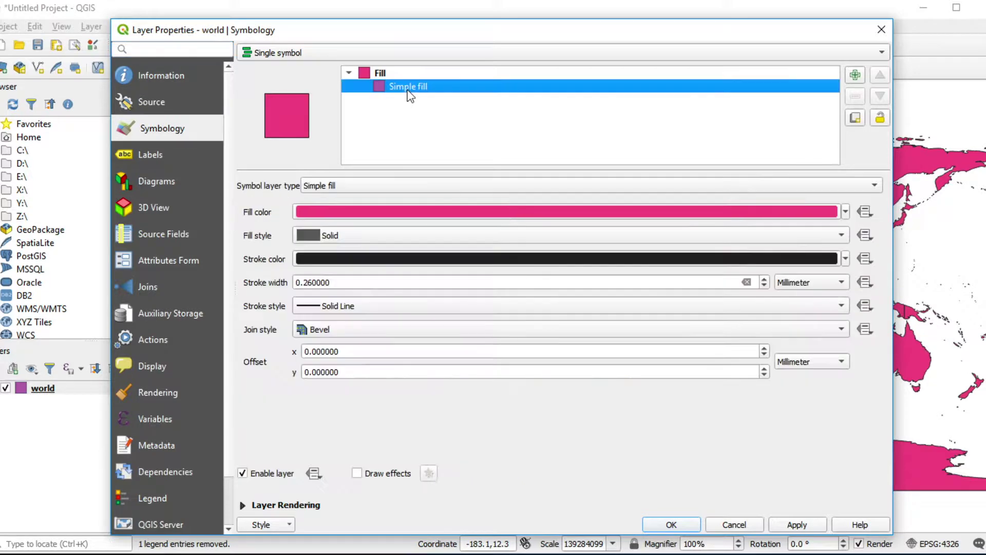
pyautogui.click(447, 212)
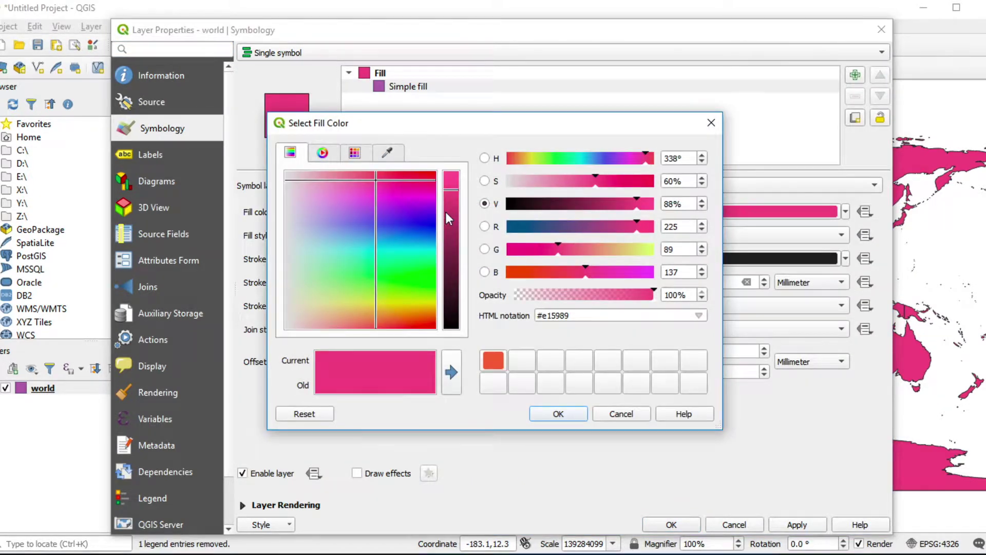
pyautogui.click(493, 361)
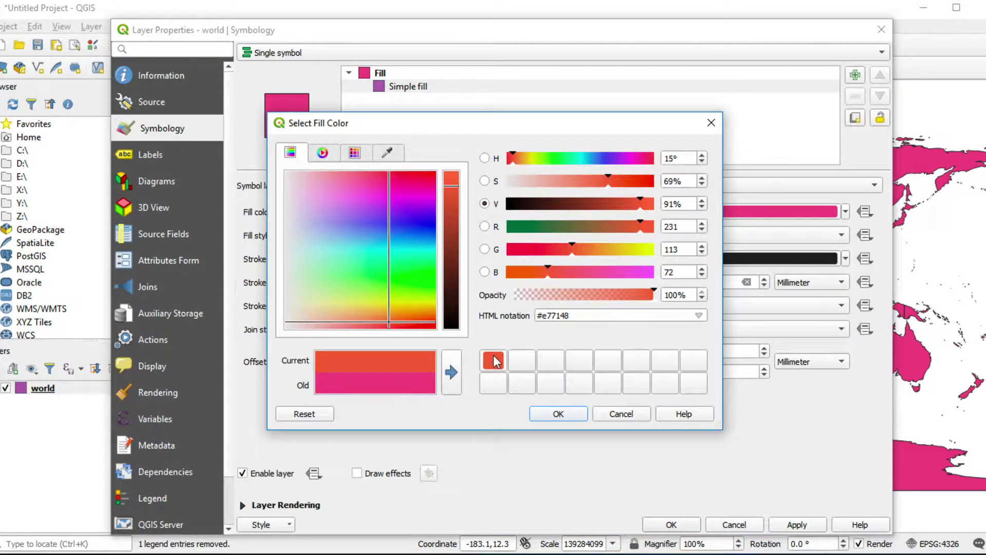
pyautogui.click(559, 414)
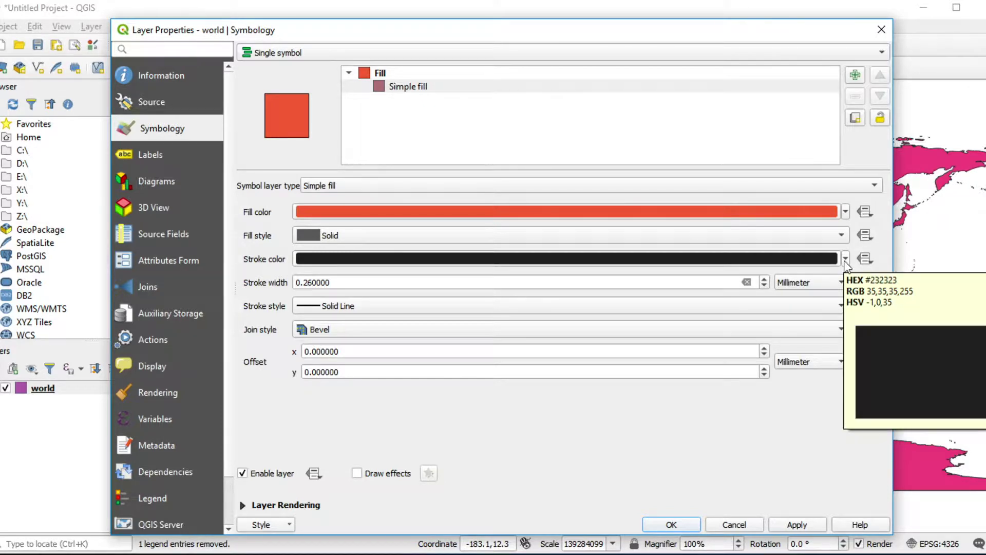
# Step: Set the stroke color of the world layer's simple fill to blue, #0700de
pyautogui.click(830, 260)
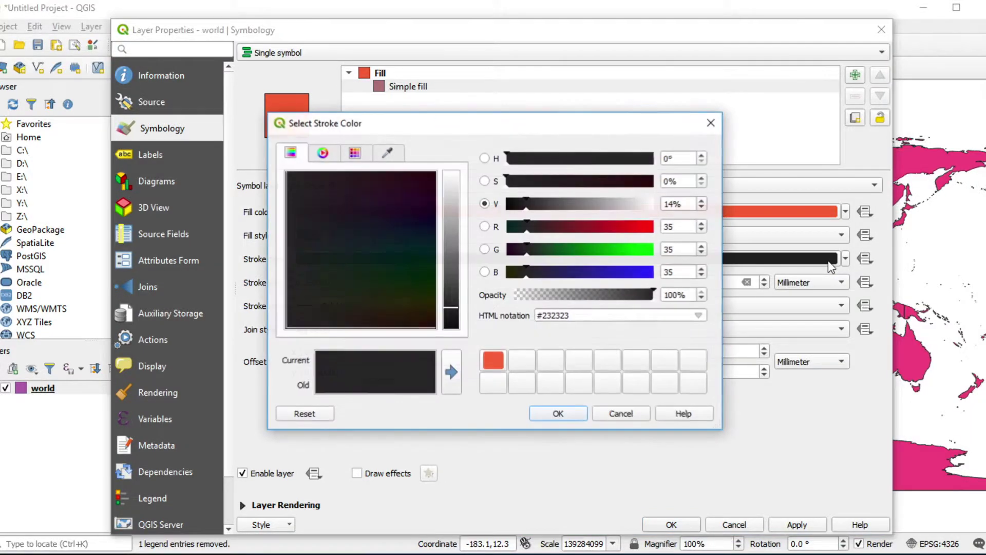
pyautogui.moveTo(421, 227); pyautogui.dragTo(352, 273)
pyautogui.moveTo(607, 227); pyautogui.dragTo(636, 226)
pyautogui.moveTo(416, 249); pyautogui.dragTo(435, 222)
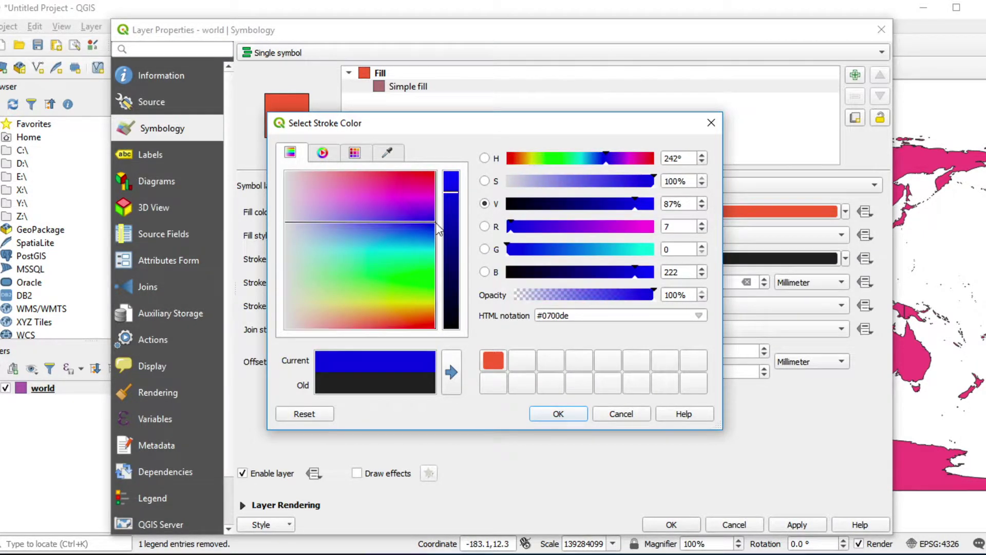
pyautogui.click(576, 413)
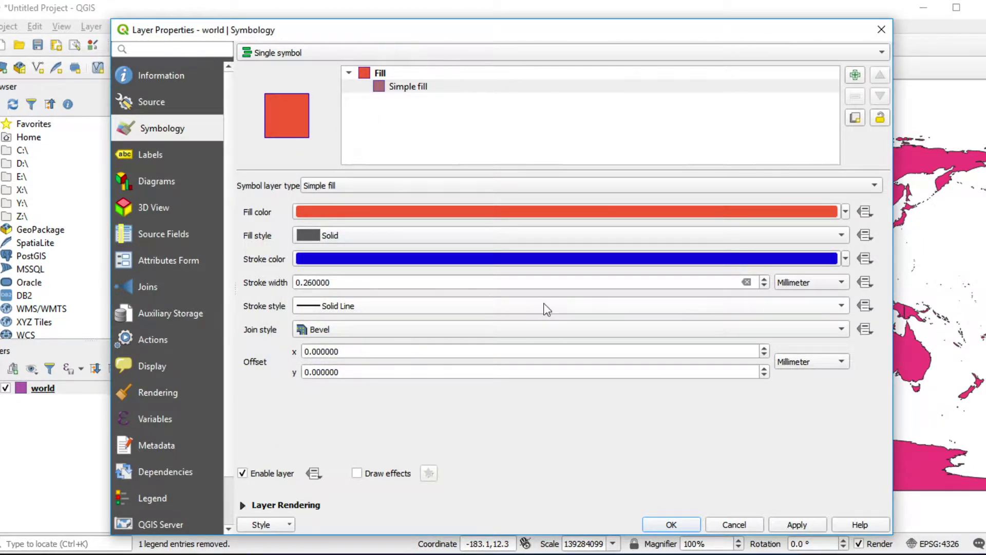
# Step: Set the world layer's stroke style to Dash Line and apply the symbology to the map
pyautogui.click(340, 310)
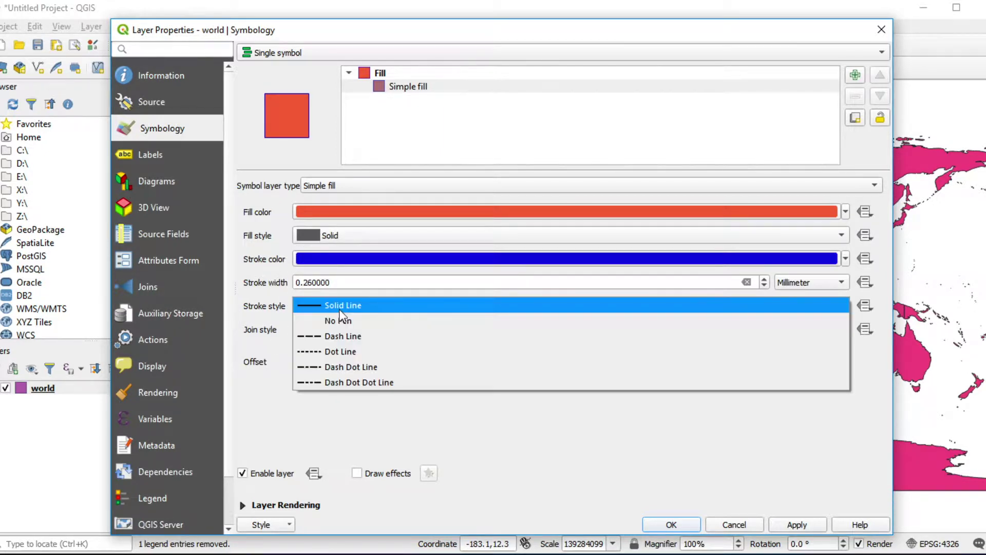
pyautogui.click(363, 338)
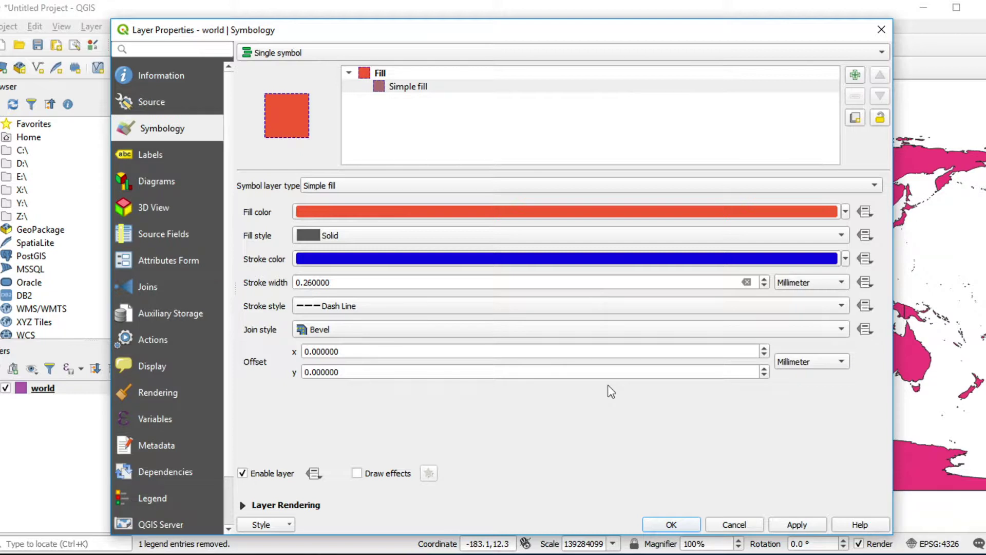
pyautogui.click(794, 524)
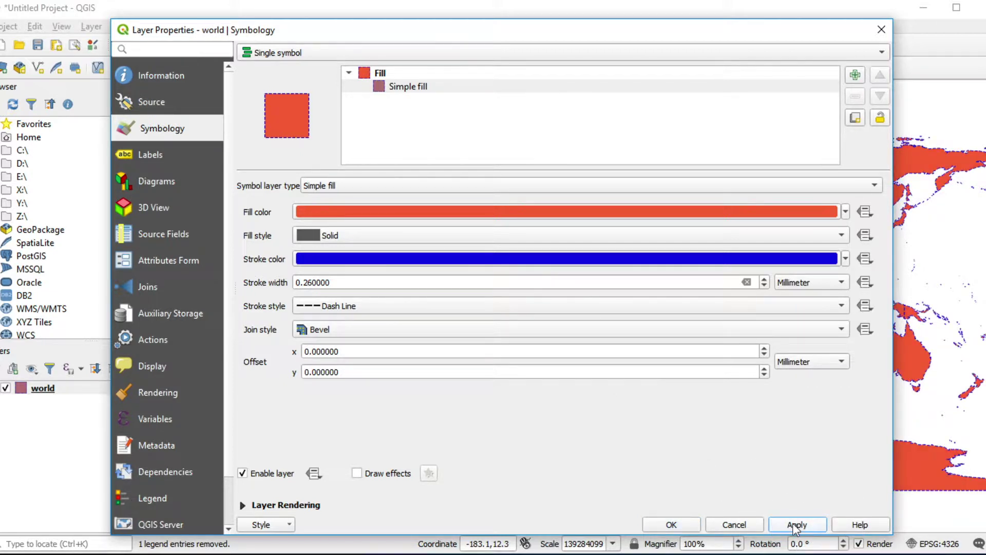
pyautogui.click(687, 525)
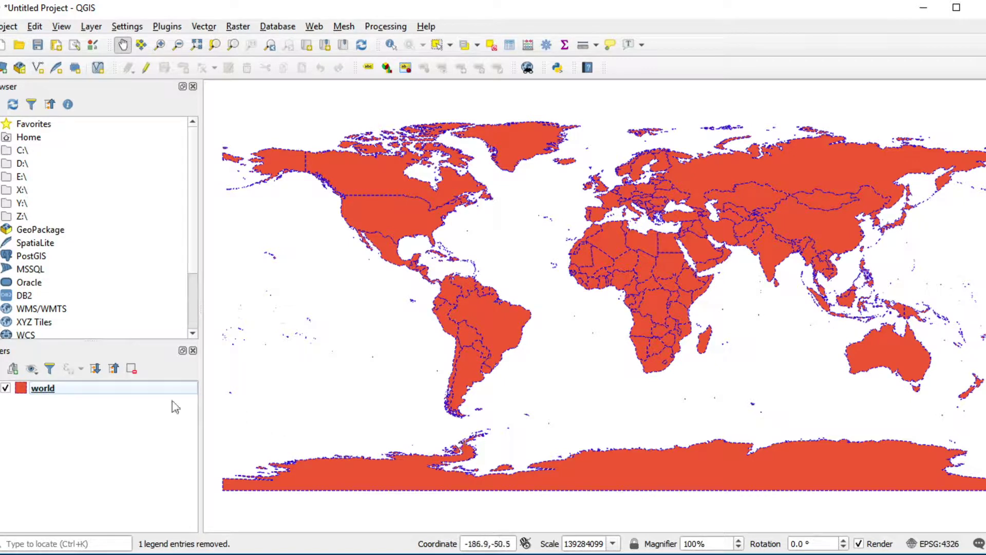
# Step: Switch the world layer's symbology from a single symbol to Categorized
pyautogui.rightClick(52, 393)
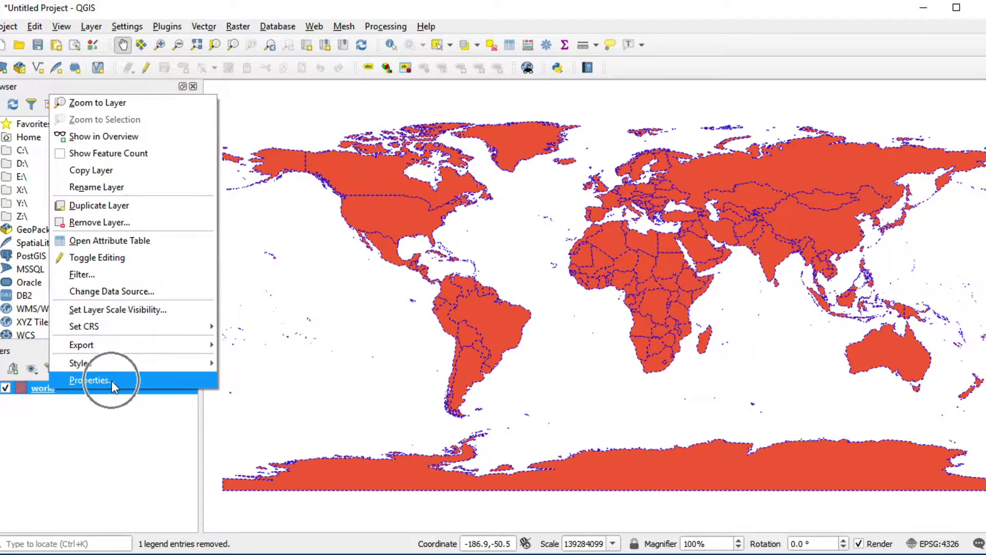
pyautogui.click(112, 381)
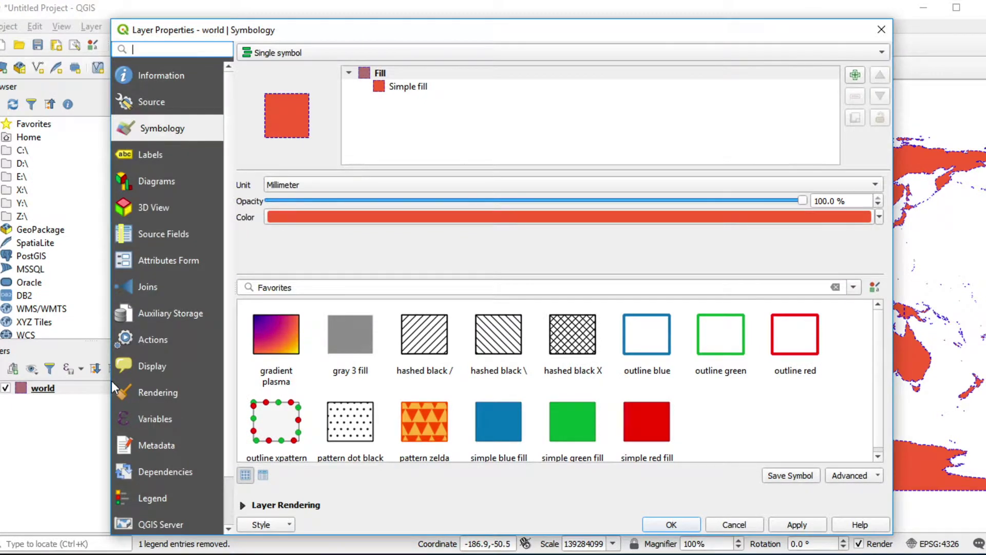
pyautogui.click(311, 58)
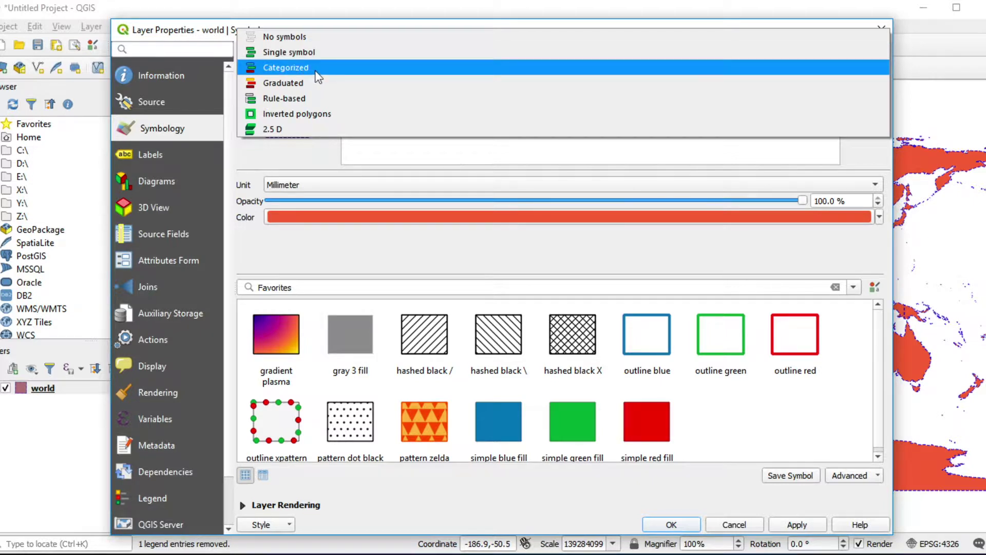
pyautogui.click(311, 71)
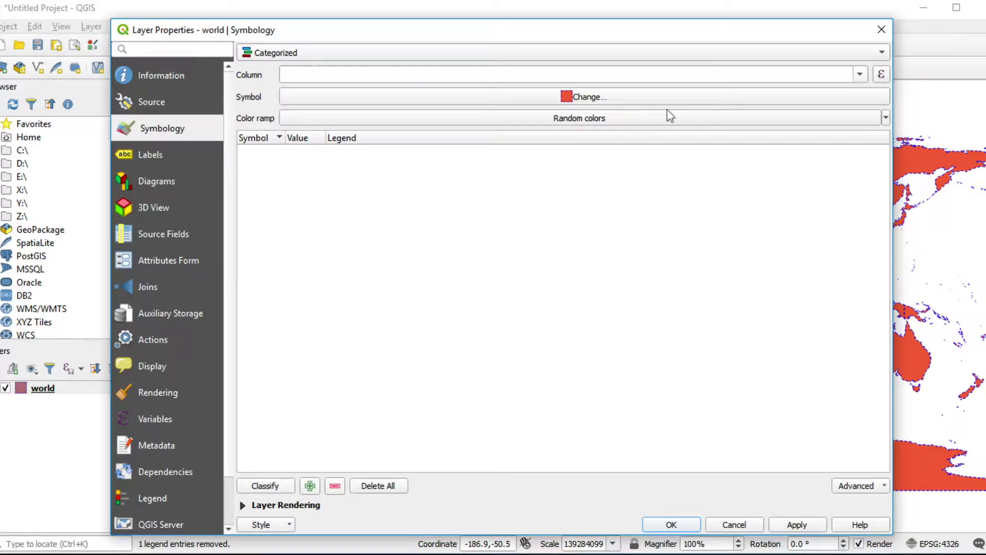
# Step: Classify the world layer by the region_un column with random colors and apply the categories to the map
pyautogui.click(859, 76)
pyautogui.scroll(-10, 735, 174)
pyautogui.scroll(-4, 737, 180)
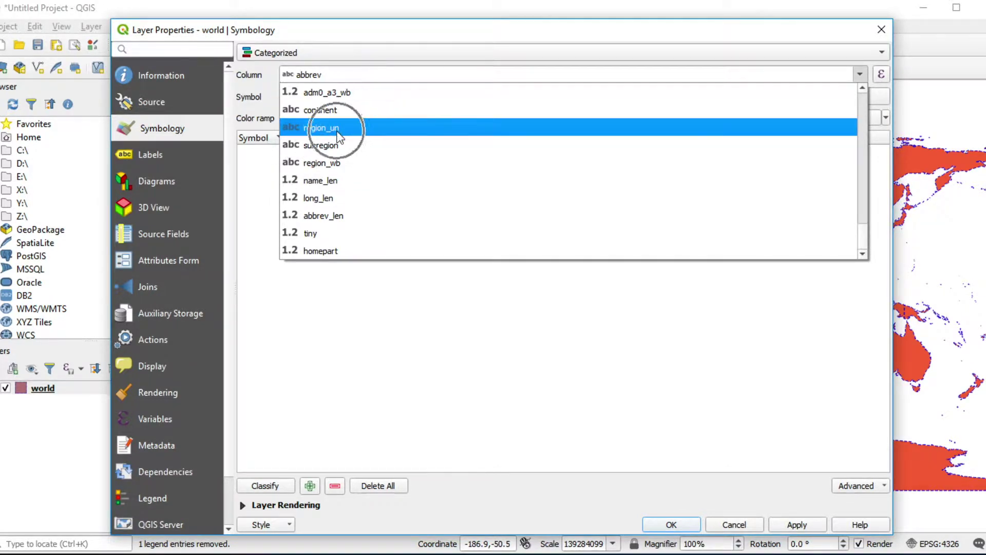
pyautogui.click(337, 128)
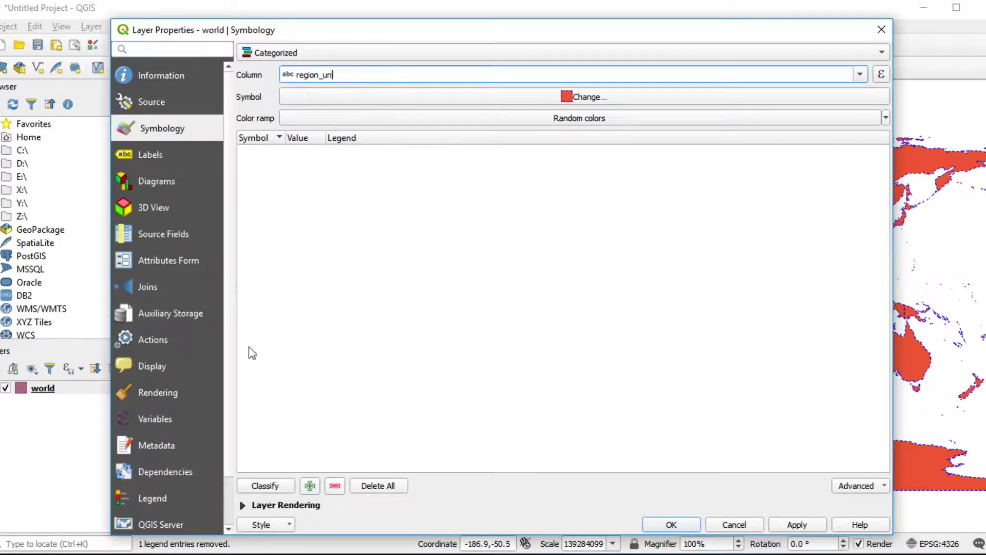
pyautogui.click(272, 489)
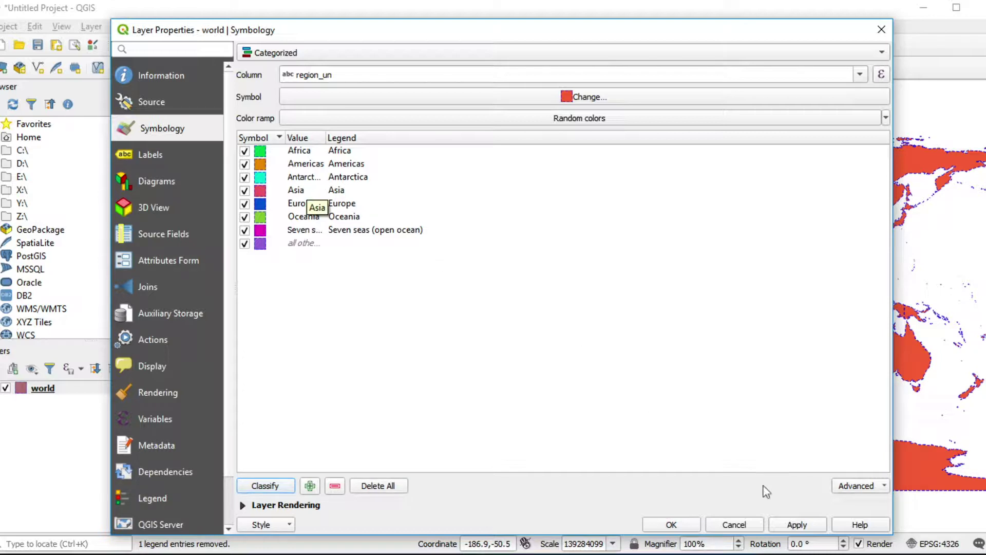
pyautogui.click(798, 525)
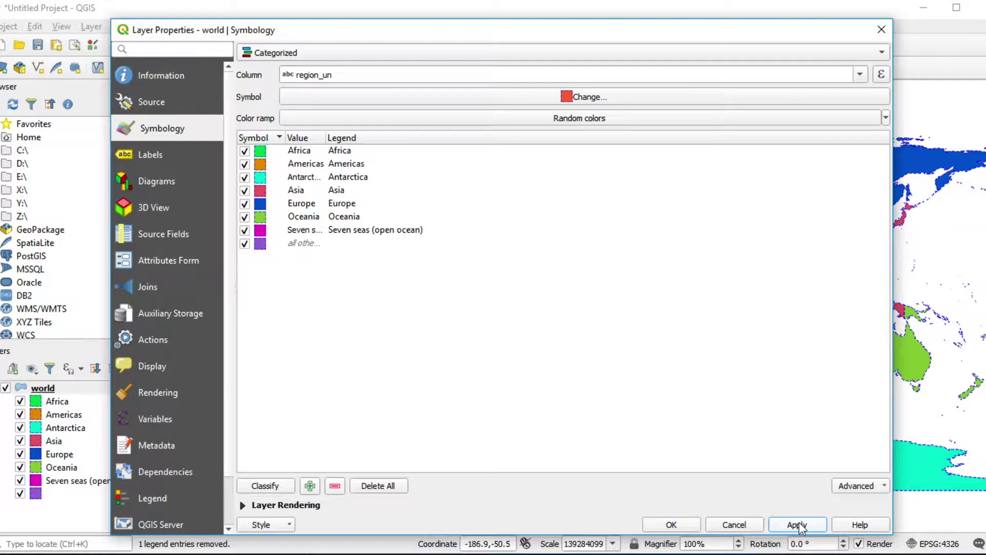
pyautogui.click(685, 522)
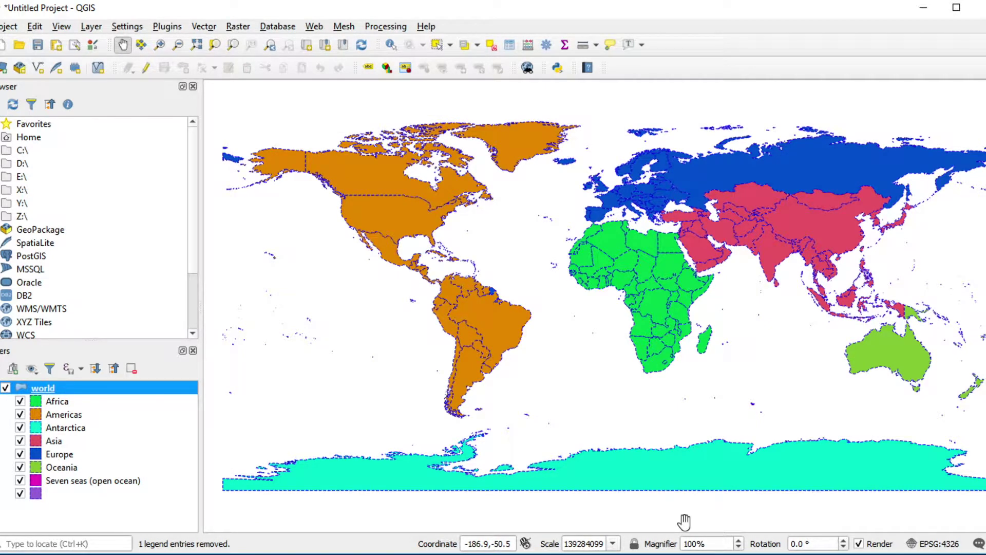
# Step: Change the color of the Africa category's symbol to red, #d30003
pyautogui.click(52, 401)
pyautogui.click(58, 405)
pyautogui.doubleClick(58, 405)
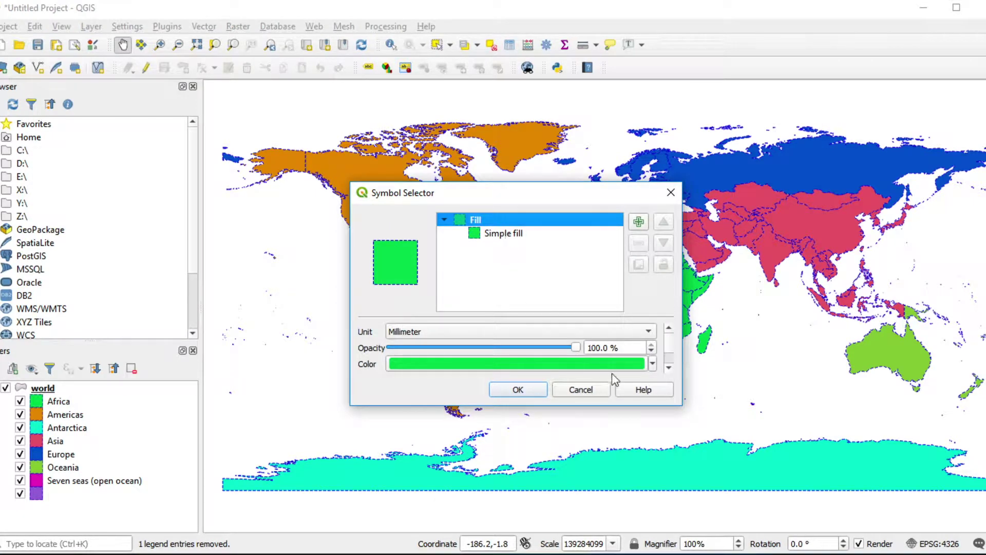
pyautogui.click(629, 364)
pyautogui.moveTo(406, 189); pyautogui.dragTo(459, 162)
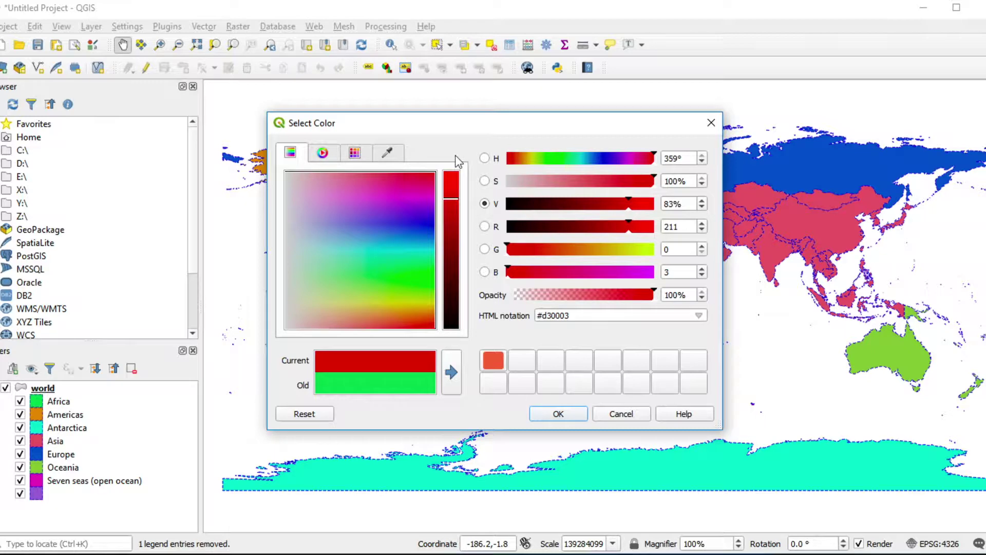
pyautogui.click(560, 416)
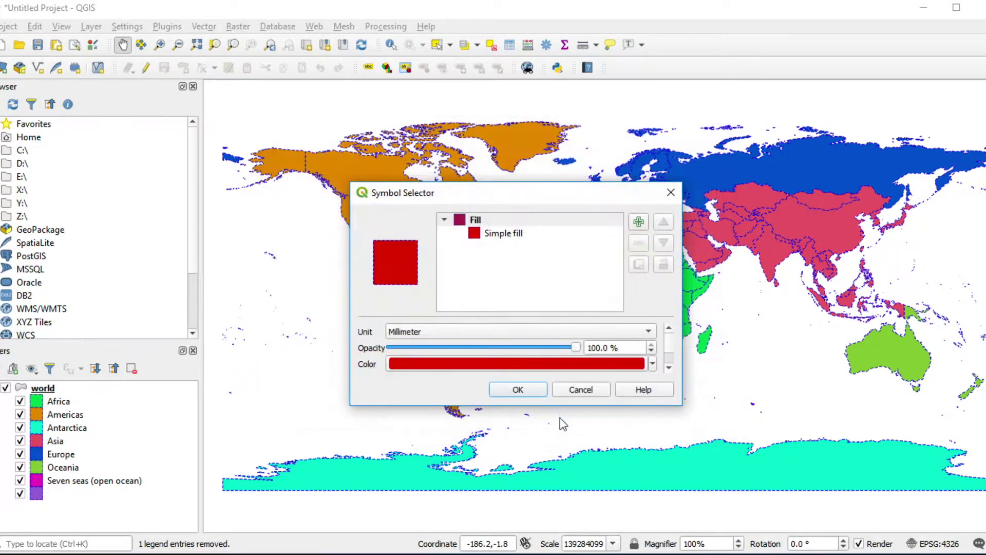
pyautogui.click(519, 388)
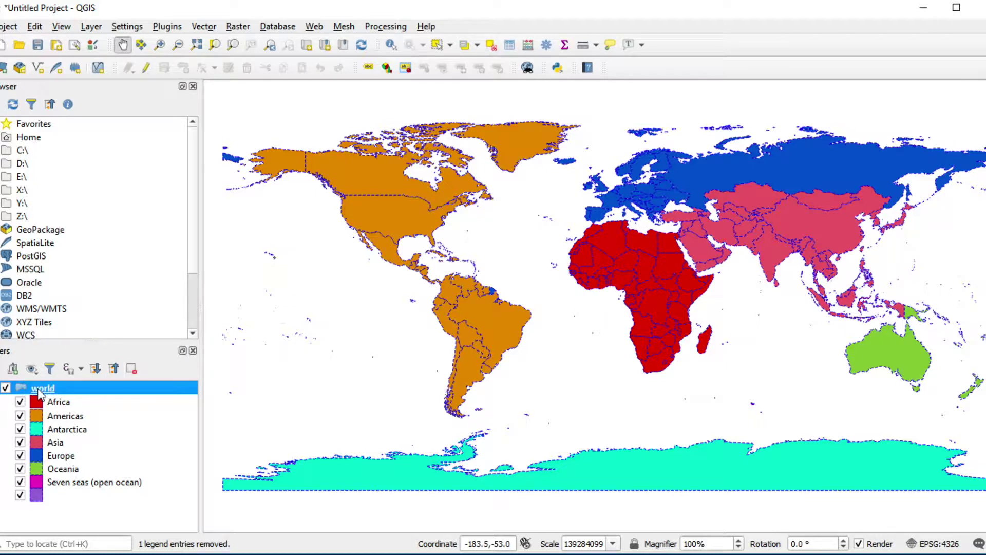
# Step: Switch the world layer's symbology to Rule-based in its layer properties
pyautogui.rightClick(41, 394)
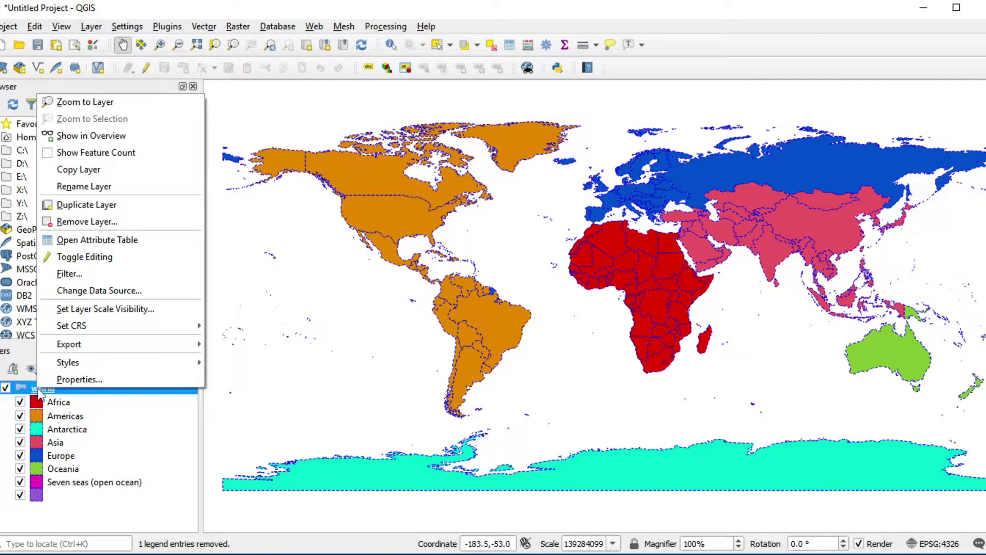
pyautogui.click(81, 380)
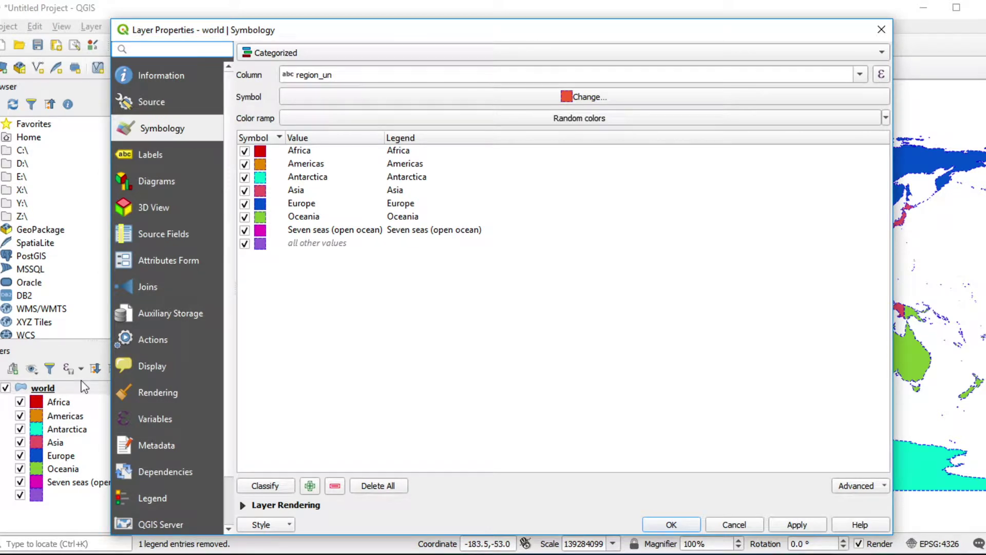
pyautogui.click(305, 53)
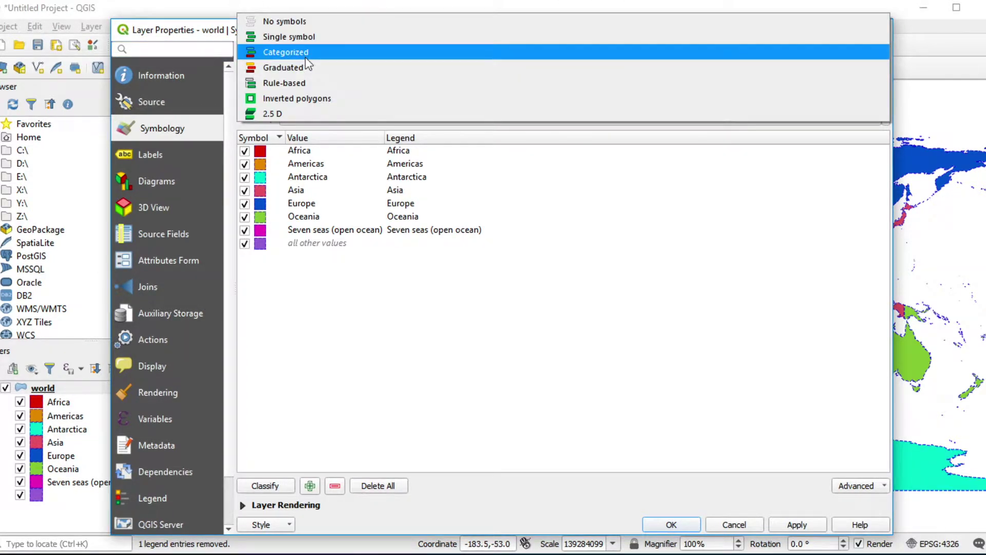
pyautogui.click(301, 87)
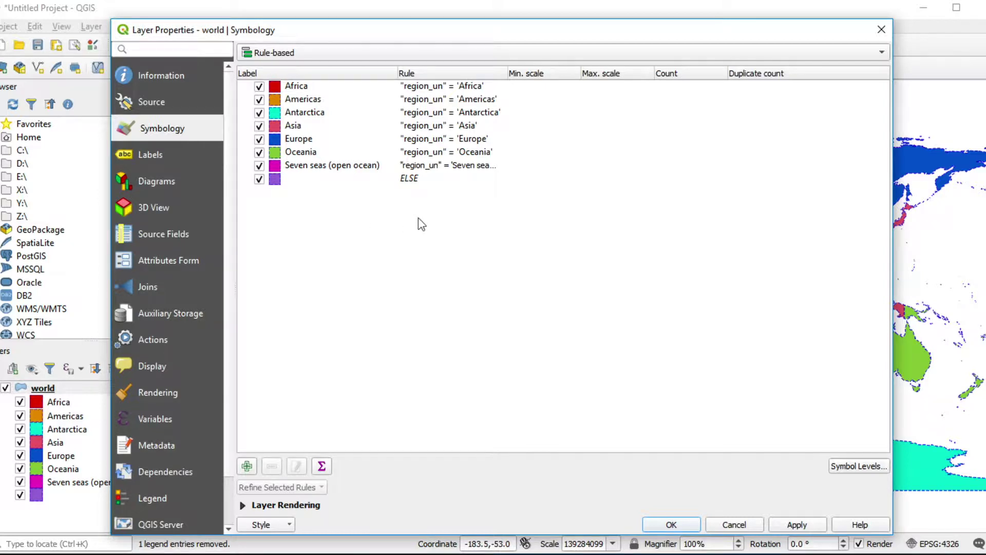
# Step: Delete all the region_un rules, including the ELSE rule, and apply the empty rule list to the world layer
pyautogui.moveTo(360, 181); pyautogui.dragTo(272, 92)
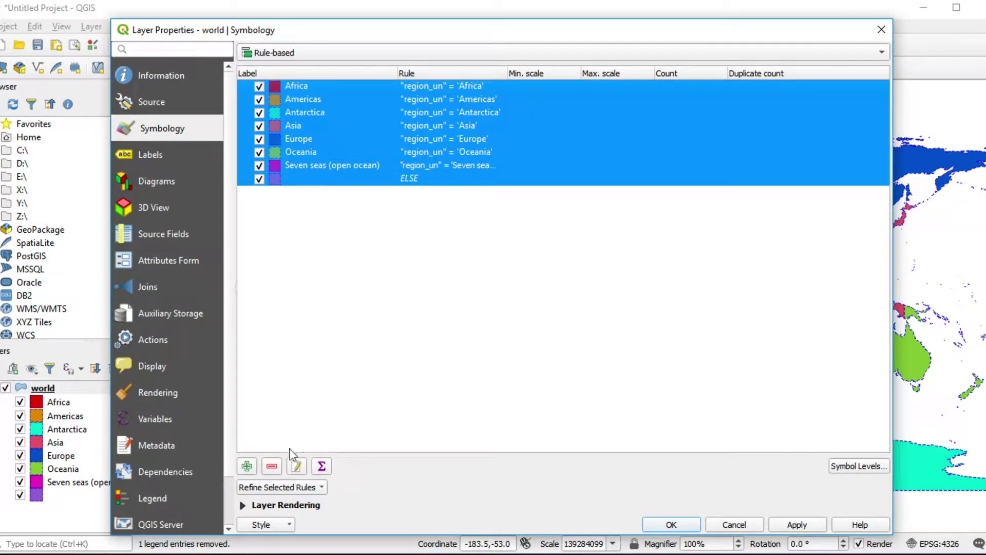
pyautogui.click(274, 467)
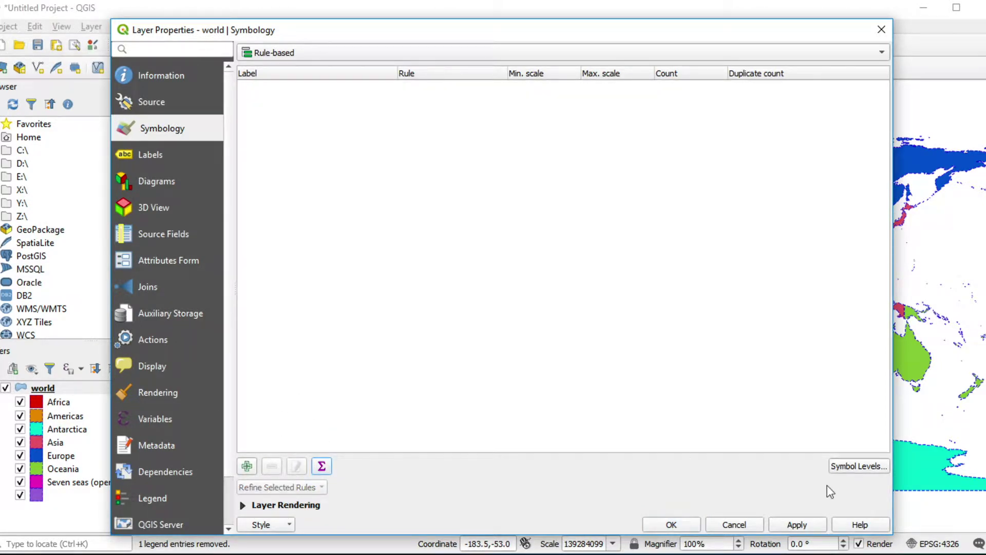
pyautogui.click(809, 524)
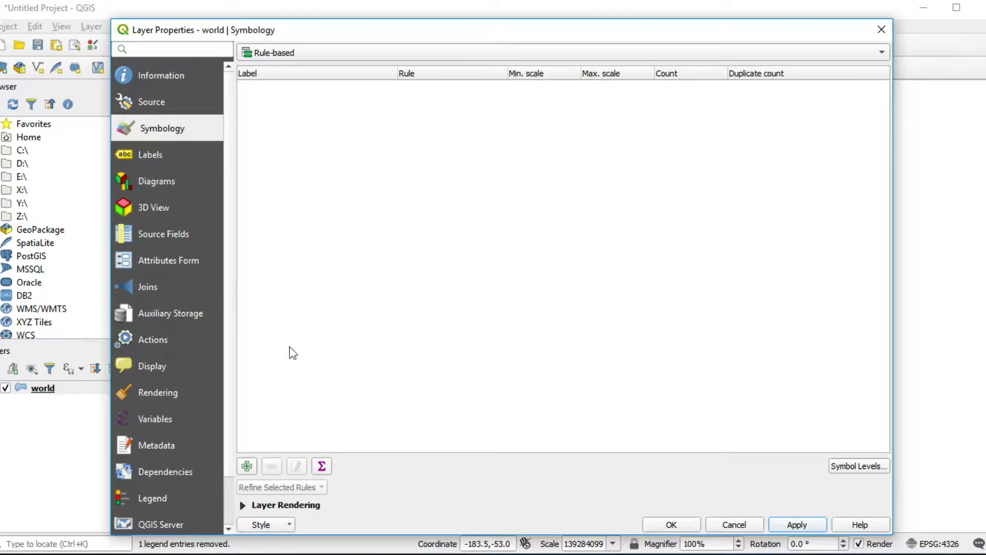
# Step: Add a new symbology rule to the world layer and label it over_1000M
pyautogui.click(251, 469)
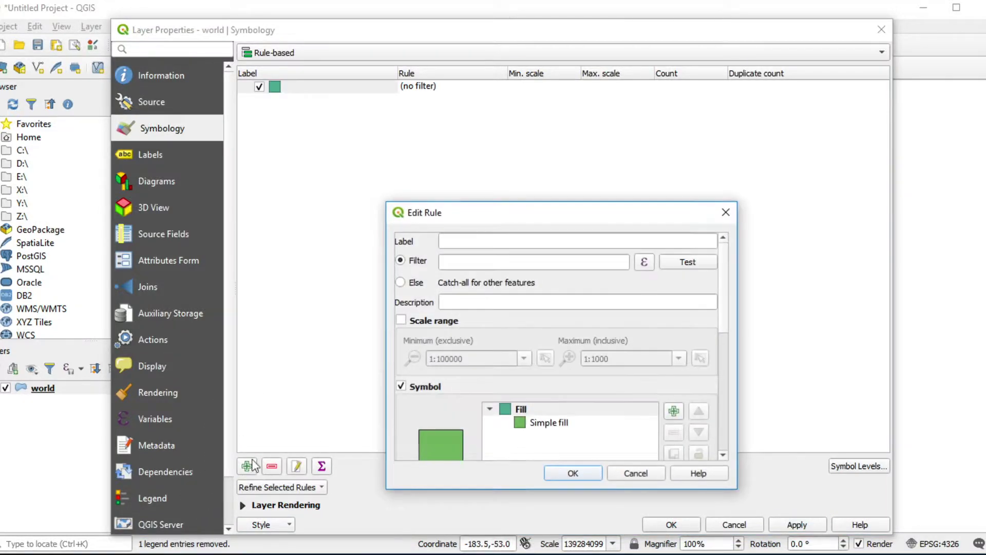
pyautogui.click(482, 241)
pyautogui.write('ovdr')
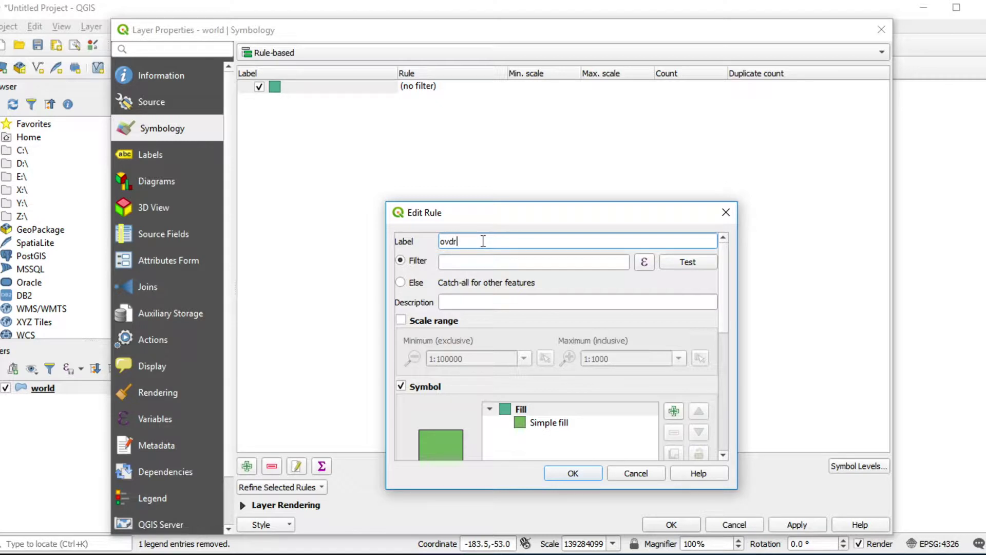
pyautogui.write('r_1000M')
# Step: Set the over_1000M rule's filter to the expression pop_est > 10^9 and test the filter
pyautogui.click(604, 264)
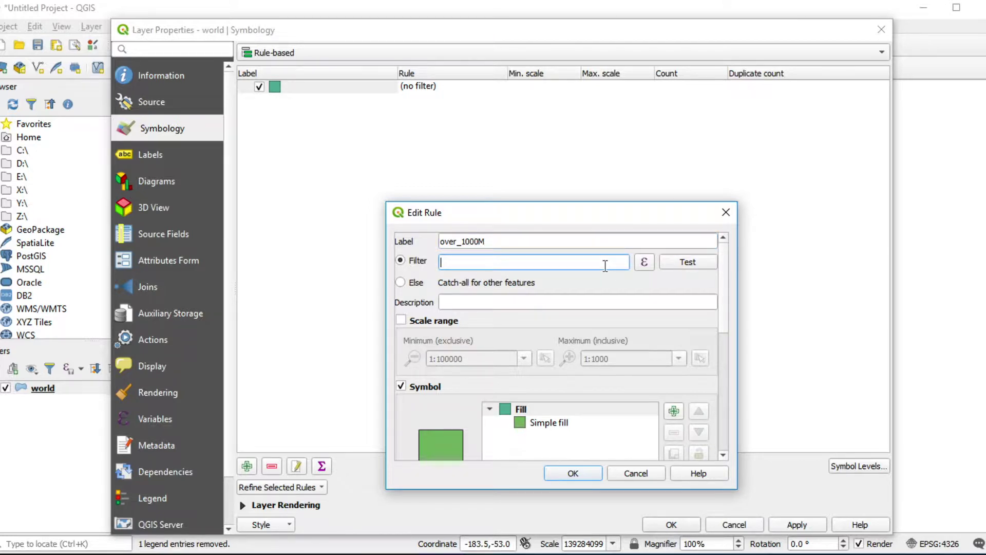
pyautogui.click(644, 262)
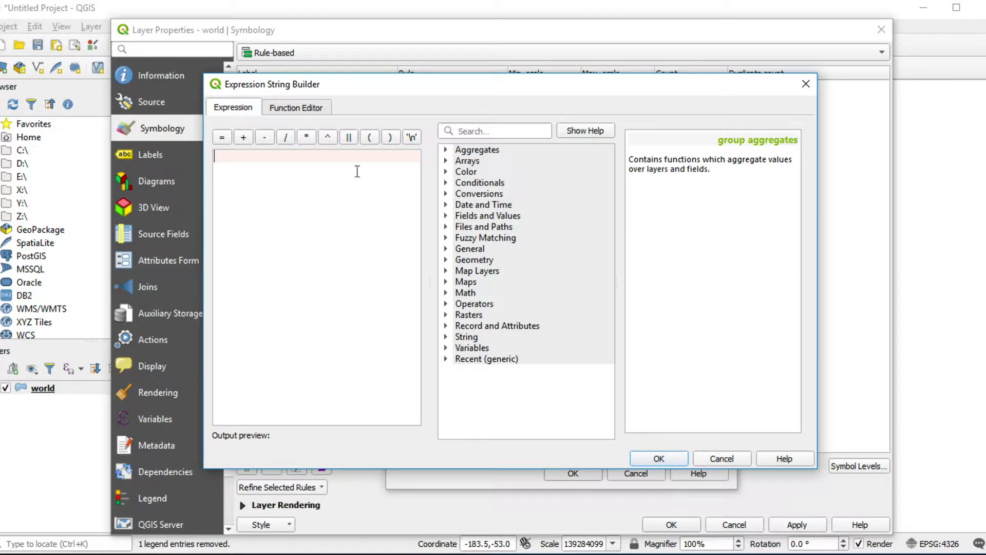
pyautogui.write('pop')
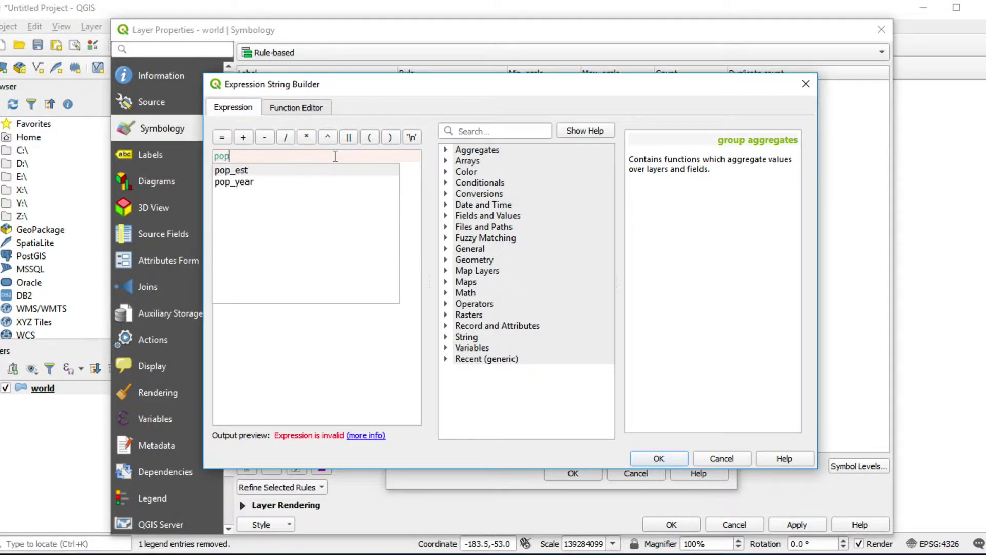
pyautogui.doubleClick(299, 171)
pyautogui.write('>')
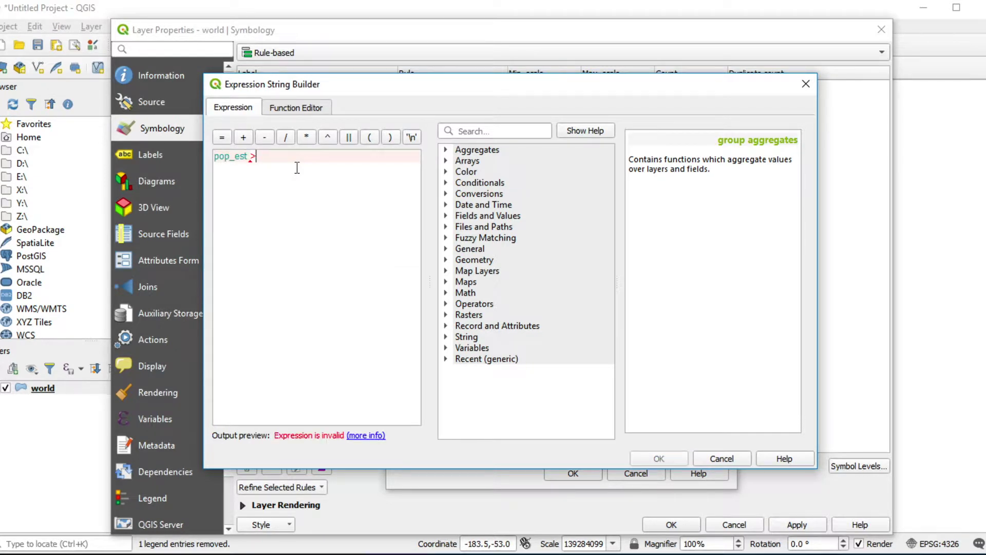
pyautogui.write(' 10')
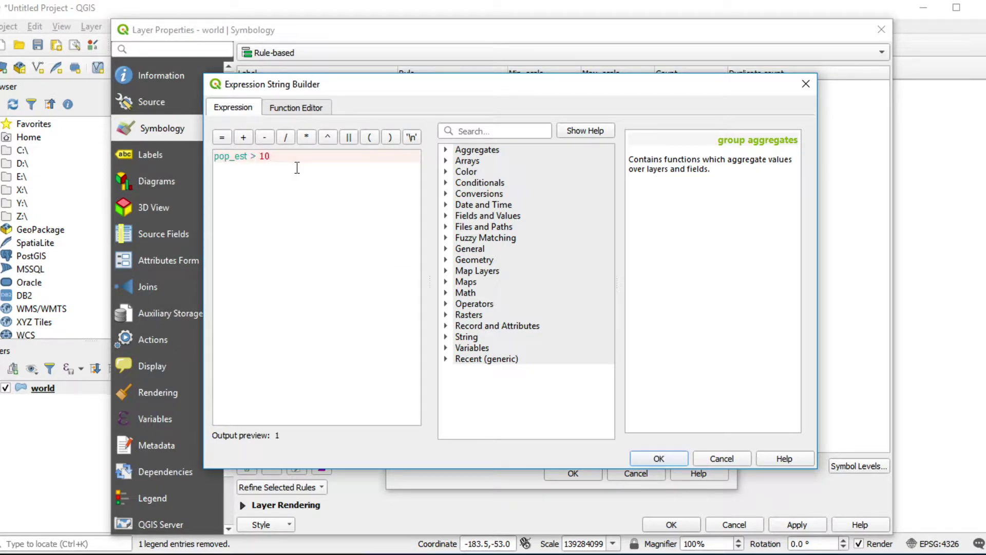
pyautogui.write('^9')
pyautogui.moveTo(269, 158); pyautogui.dragTo(276, 159)
pyautogui.click(659, 458)
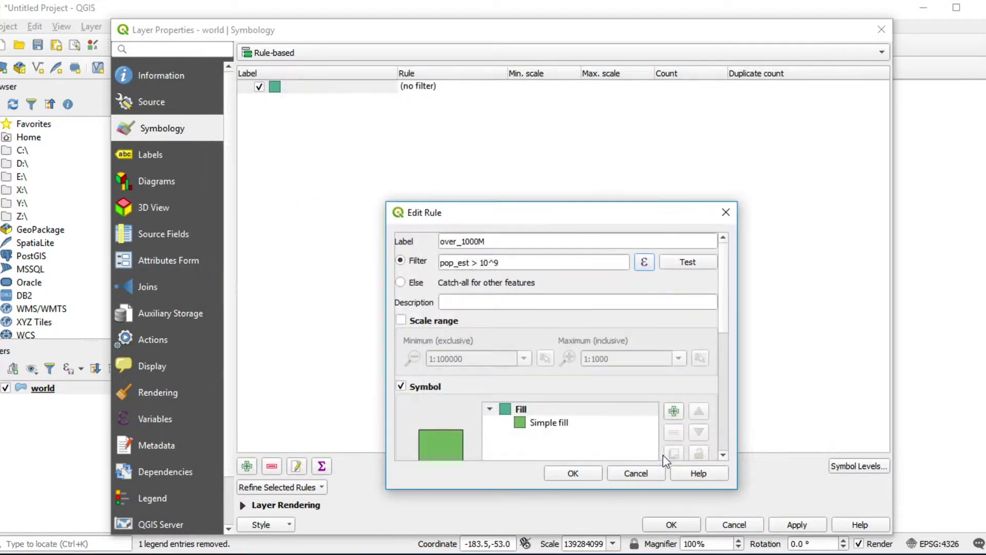
pyautogui.click(681, 263)
pyautogui.click(605, 371)
# Step: Give the over_1000M rule's symbol the Simple fill layer type with a red fill color and confirm the rule
pyautogui.click(532, 423)
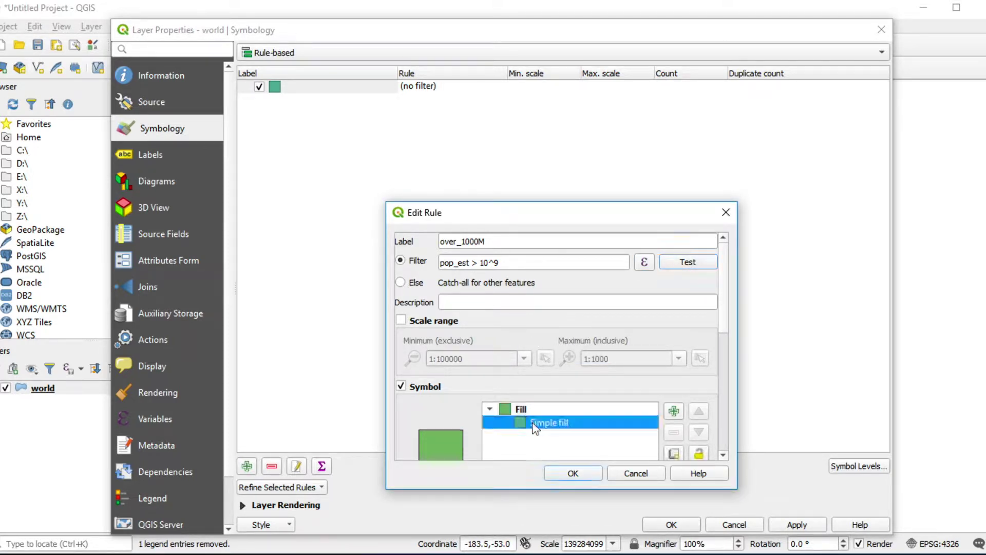
pyautogui.click(553, 424)
pyautogui.scroll(-5, 553, 429)
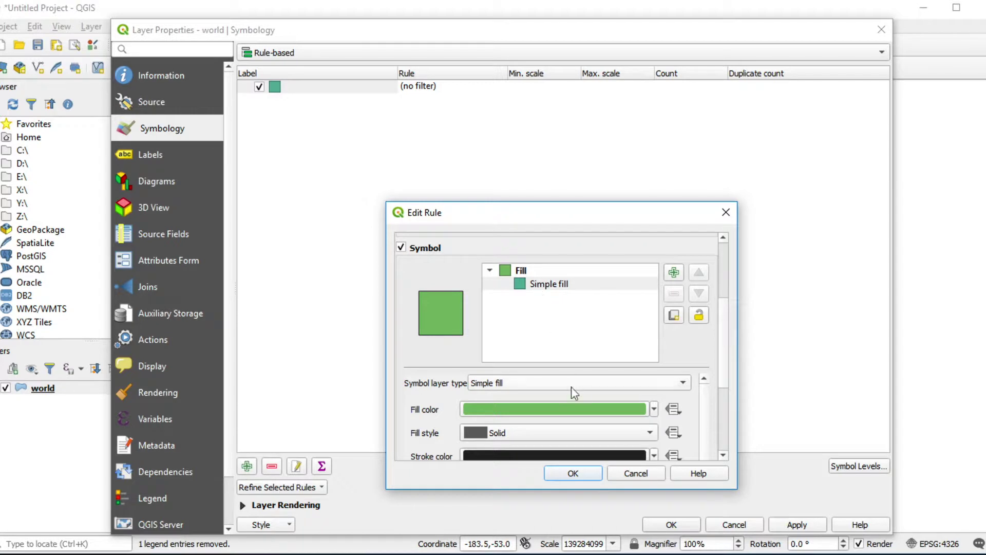
pyautogui.scroll(-4, 571, 387)
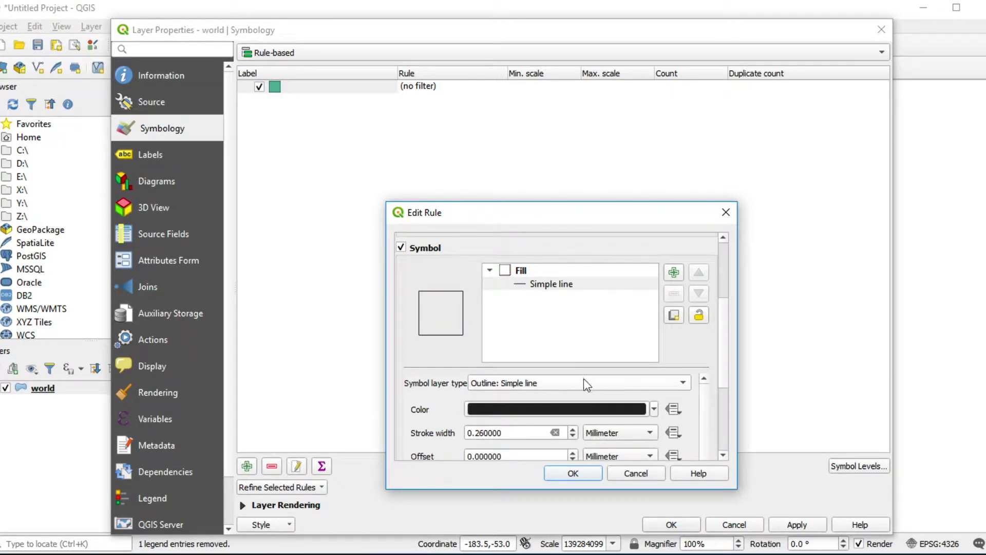
pyautogui.click(583, 381)
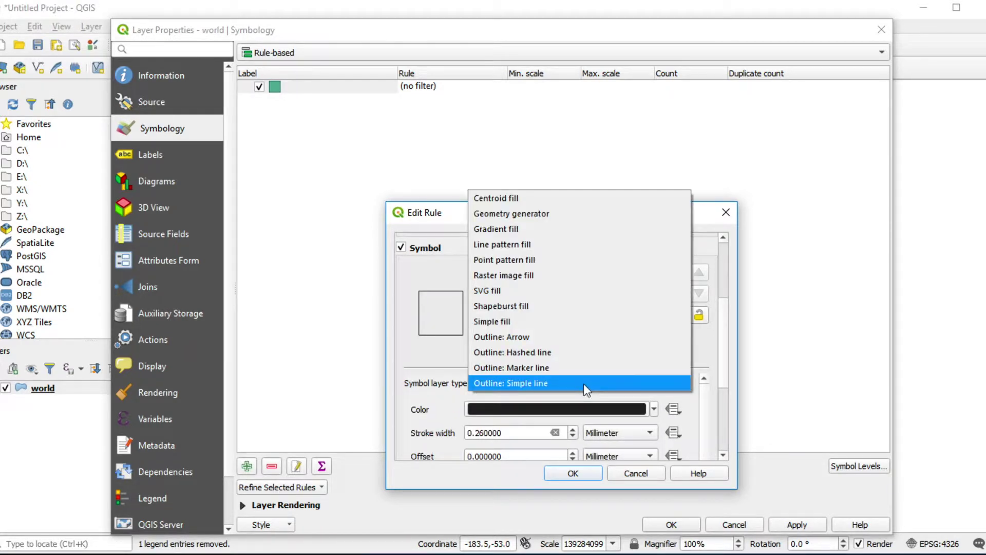
pyautogui.click(584, 322)
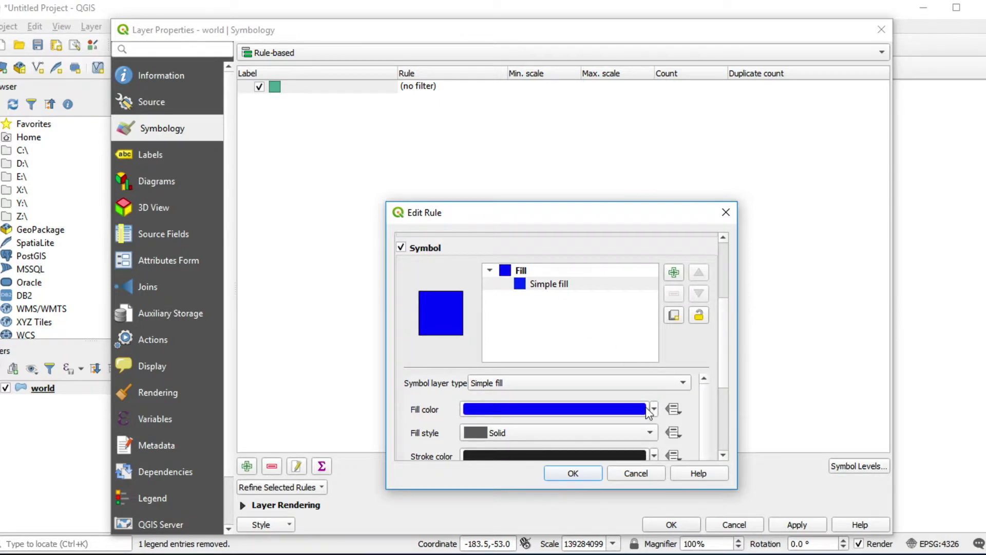
pyautogui.click(645, 410)
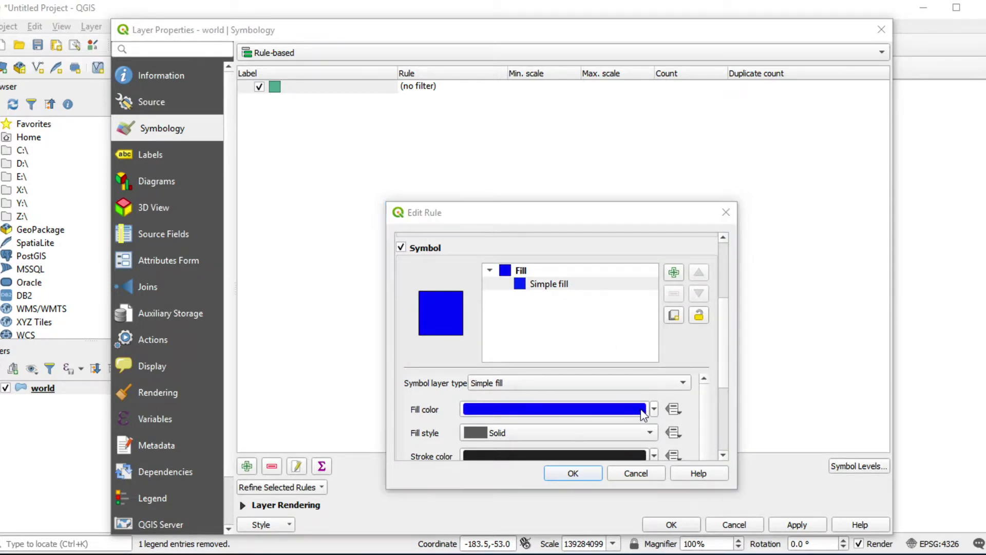
pyautogui.click(433, 177)
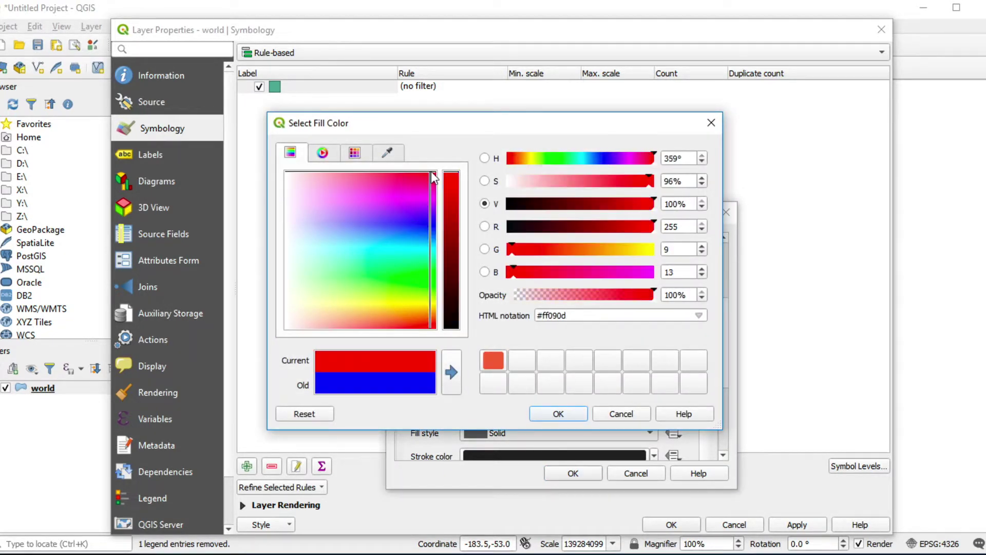
pyautogui.moveTo(432, 173); pyautogui.dragTo(438, 175)
pyautogui.click(562, 410)
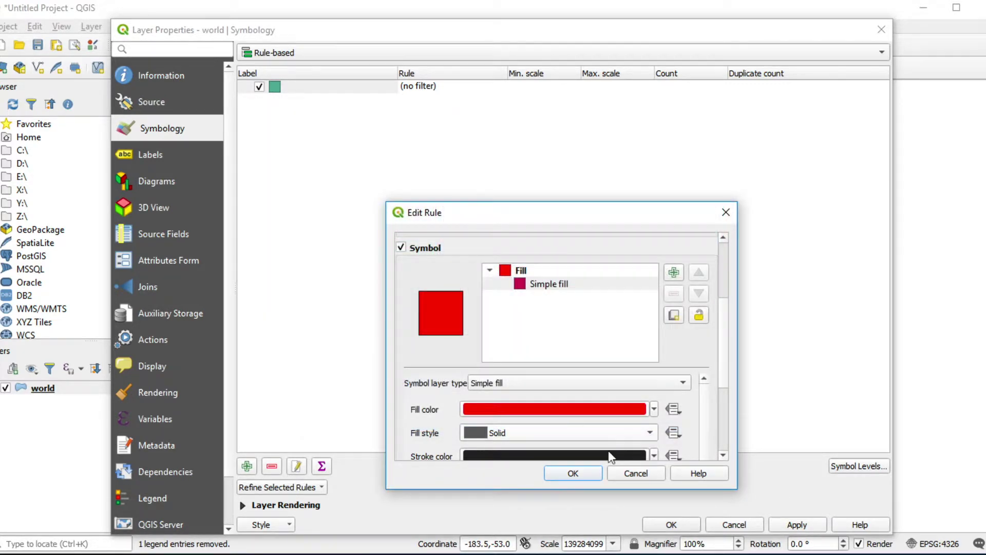
pyautogui.click(574, 475)
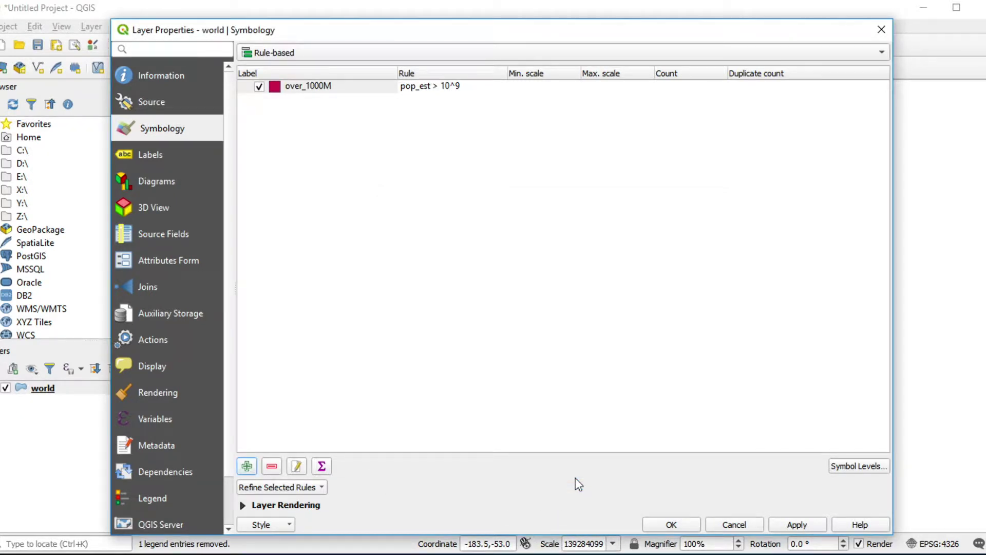
# Step: Apply the over_1000M rule to the map and close the world layer's properties
pyautogui.click(790, 526)
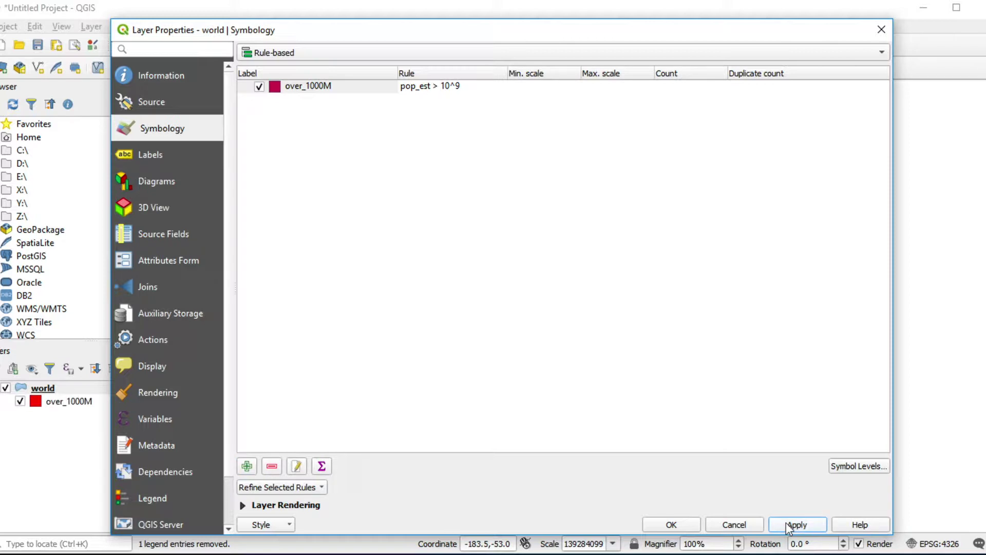
pyautogui.click(788, 523)
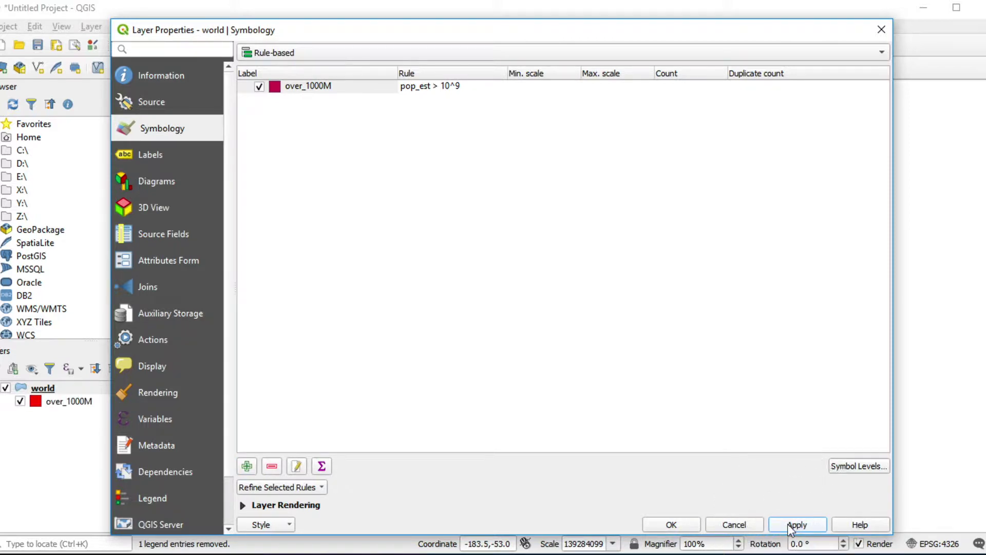
pyautogui.click(673, 524)
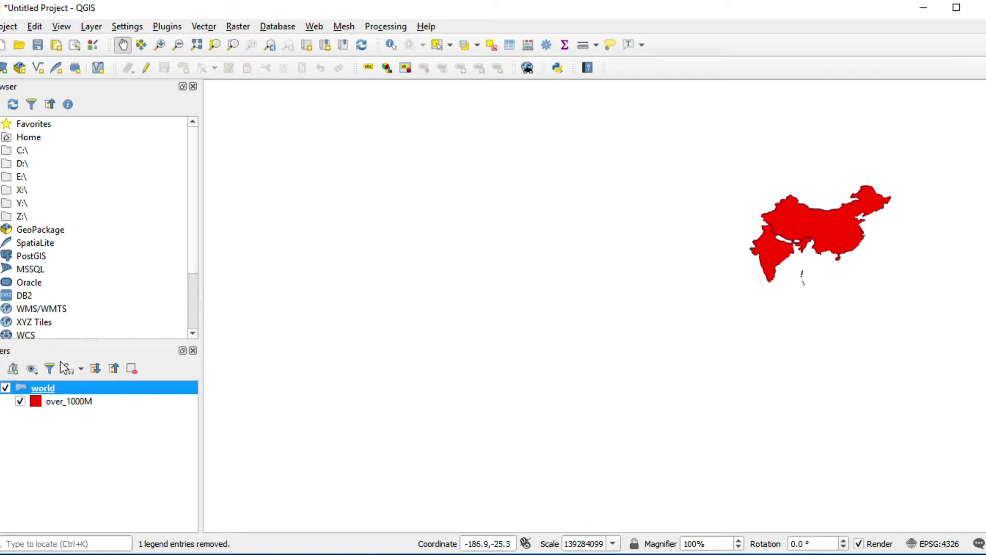
# Step: Add a second symbology rule to the world layer and label it 100M-1000M
pyautogui.rightClick(43, 389)
pyautogui.click(67, 381)
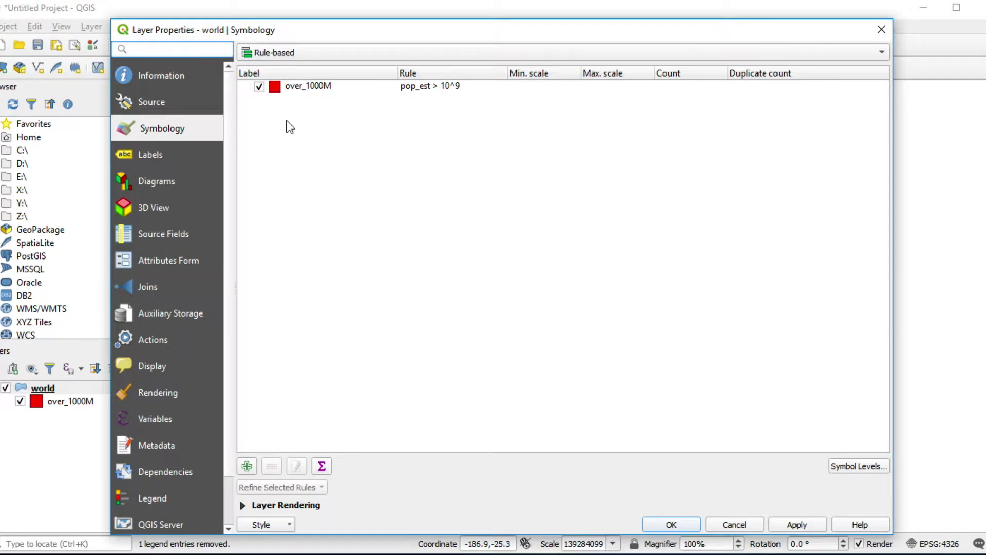
pyautogui.click(252, 465)
pyautogui.click(484, 240)
pyautogui.write('100M-10')
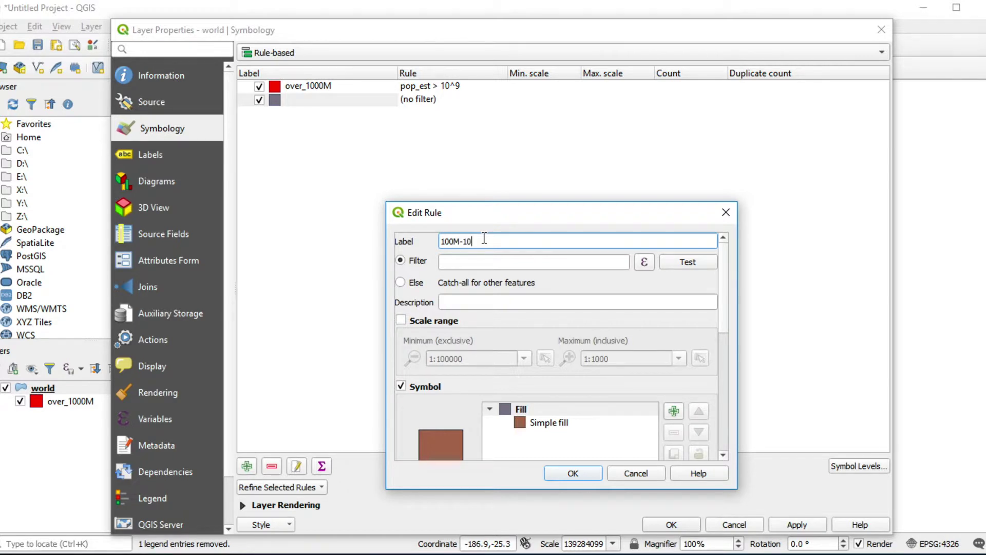
pyautogui.write('00M')
# Step: Set the 100M-1000M rule's filter to the expression pop_est > 10^8 AND pop_est < 10^9 and test the filter
pyautogui.click(646, 263)
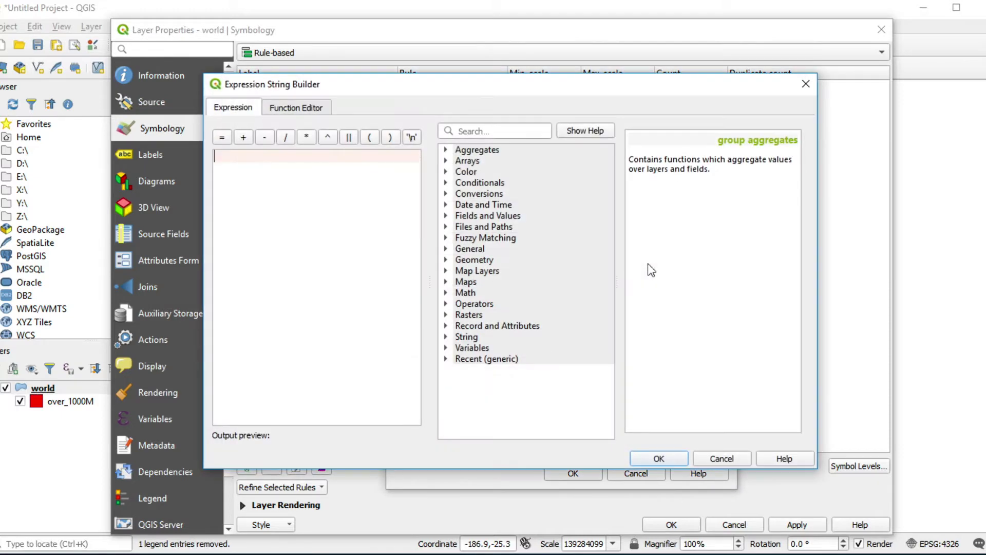
pyautogui.write('pop')
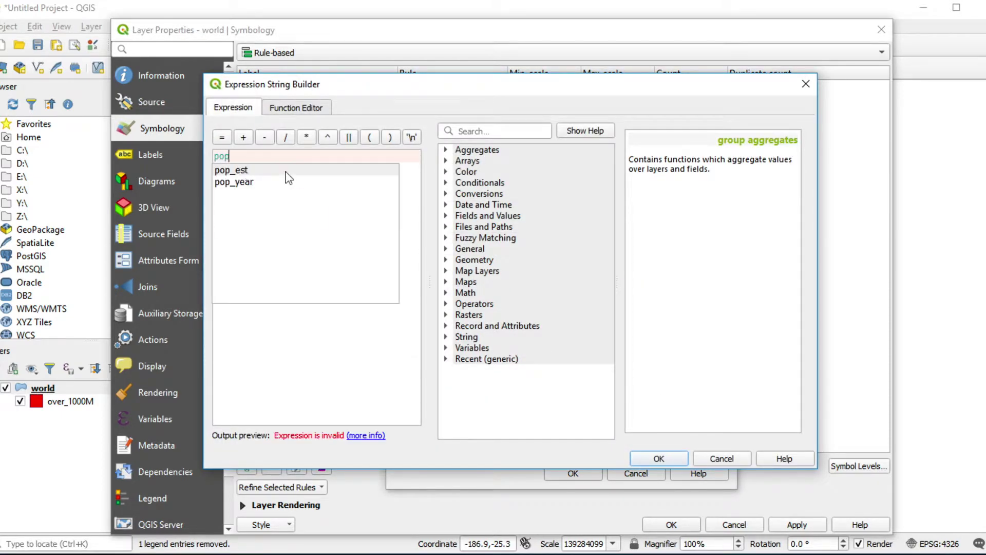
pyautogui.click(286, 171)
pyautogui.write('>')
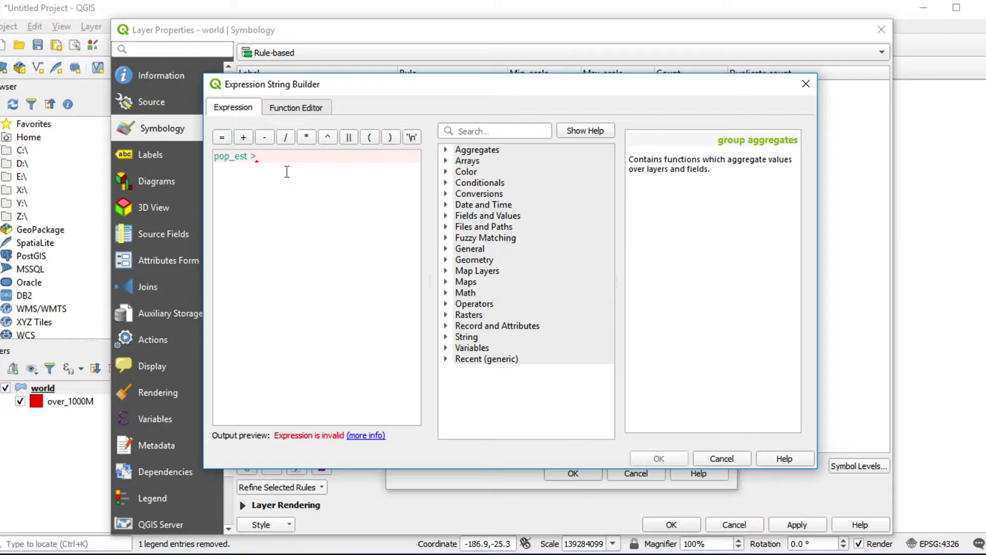
pyautogui.write(' 10')
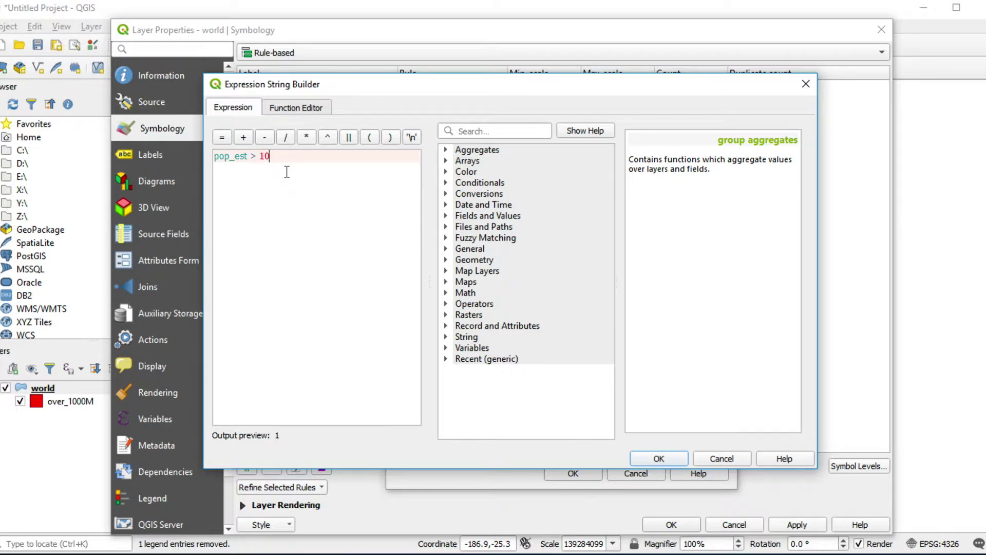
pyautogui.write('^8 AND ')
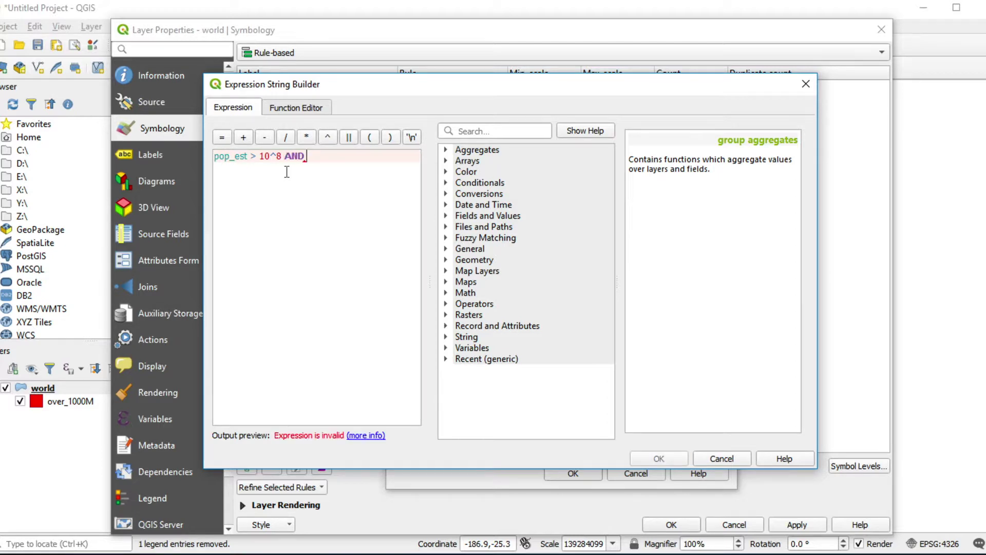
pyautogui.write('pop_est < 10')
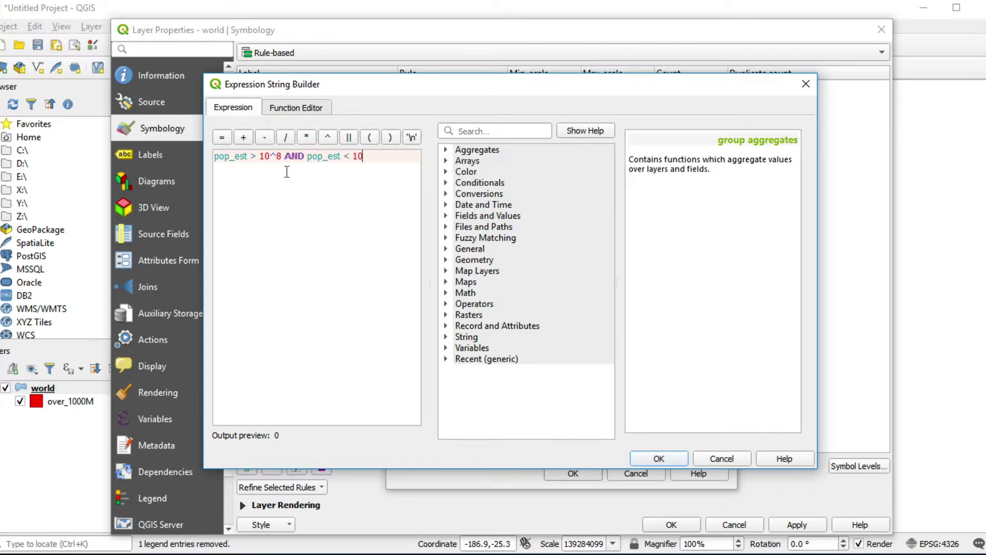
pyautogui.write('^9')
pyautogui.click(295, 162)
pyautogui.click(295, 162)
pyautogui.click(658, 458)
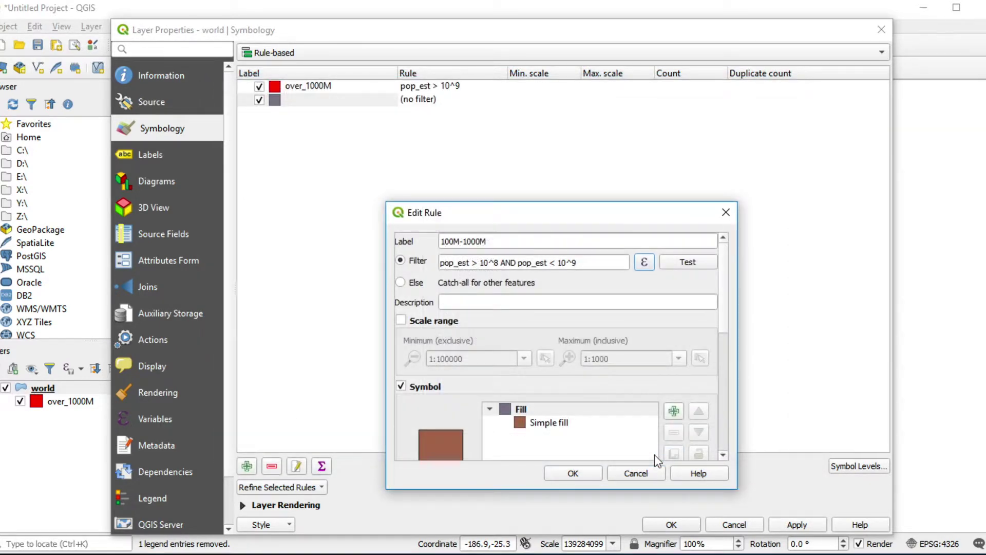
pyautogui.click(687, 263)
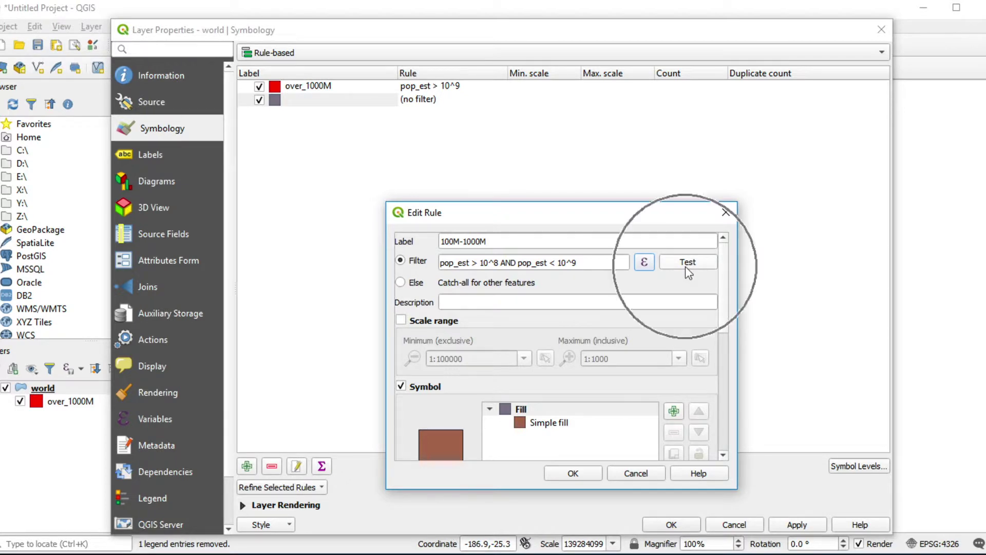
pyautogui.click(601, 371)
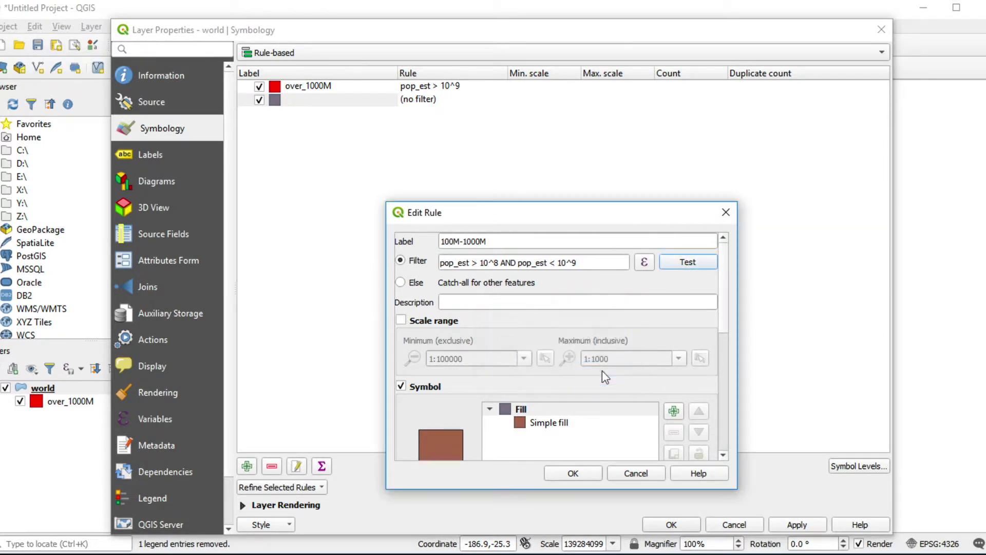
# Step: Set the 100M-1000M rule's symbol color to the orange-red #e77148 and confirm the rule
pyautogui.scroll(-2, 702, 397)
pyautogui.scroll(-3, 701, 398)
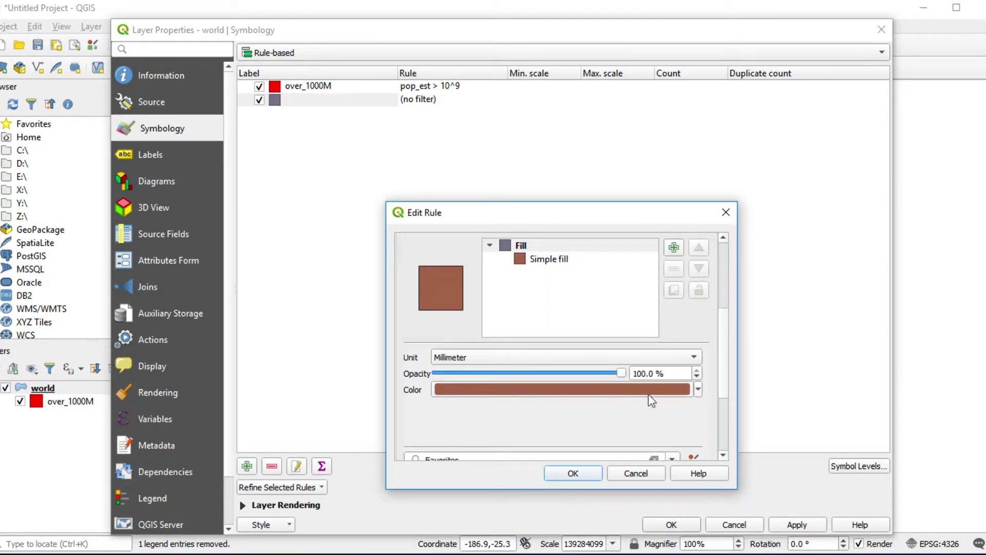
pyautogui.click(646, 391)
pyautogui.click(493, 360)
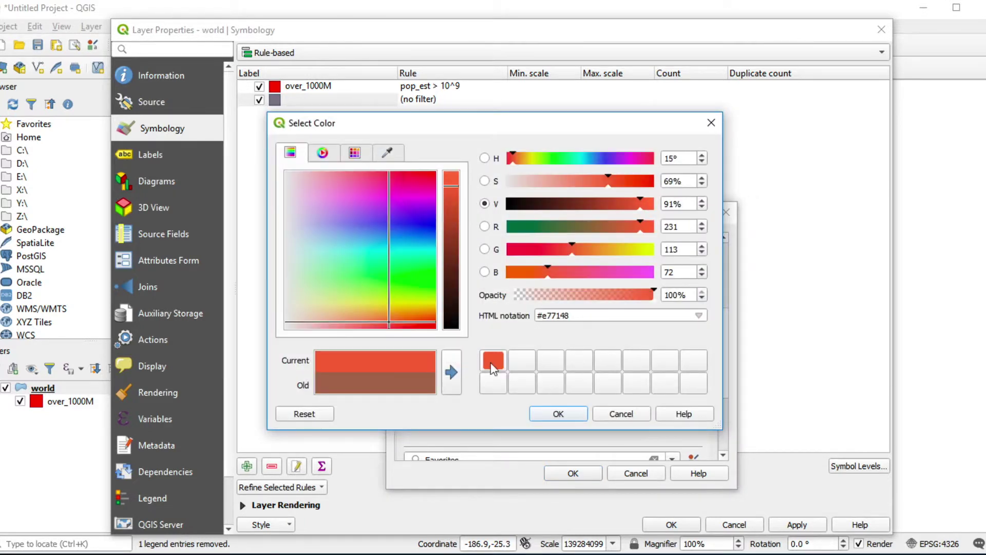
pyautogui.click(560, 414)
pyautogui.click(573, 473)
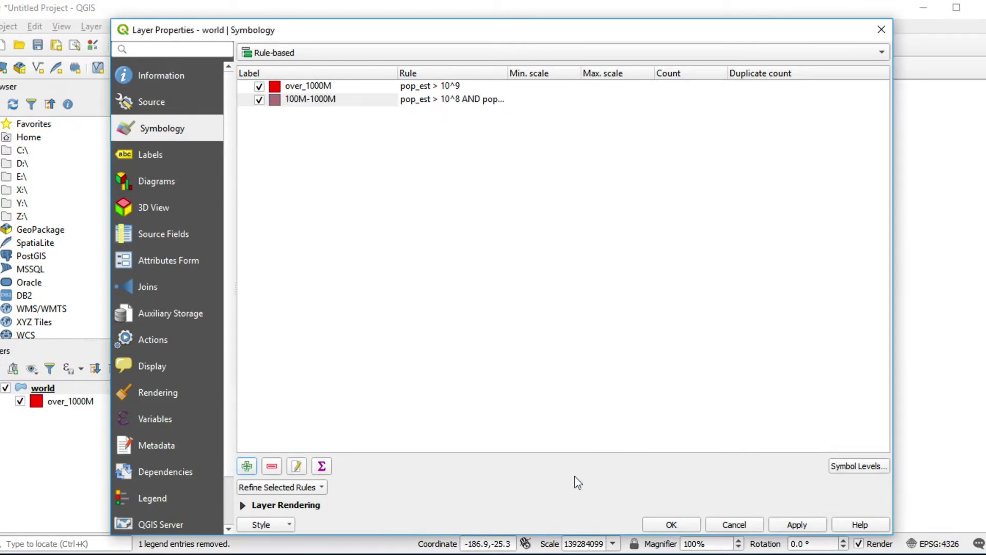
# Step: Apply the 100M-1000M rule to the map and close the world layer's properties
pyautogui.click(784, 528)
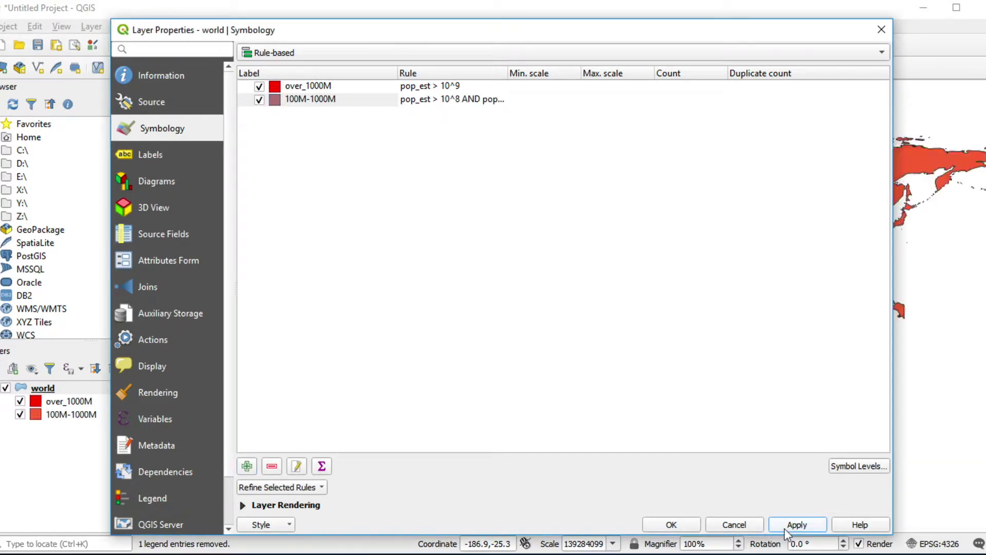
pyautogui.click(688, 529)
pyautogui.click(688, 528)
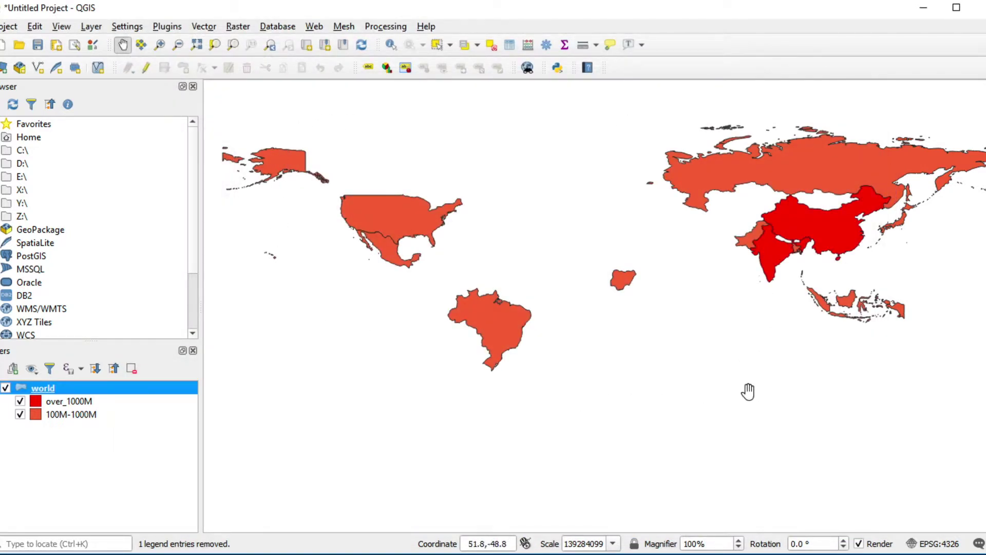
# Step: Add a third symbology rule to the world layer and label it 10M-100M
pyautogui.rightClick(47, 390)
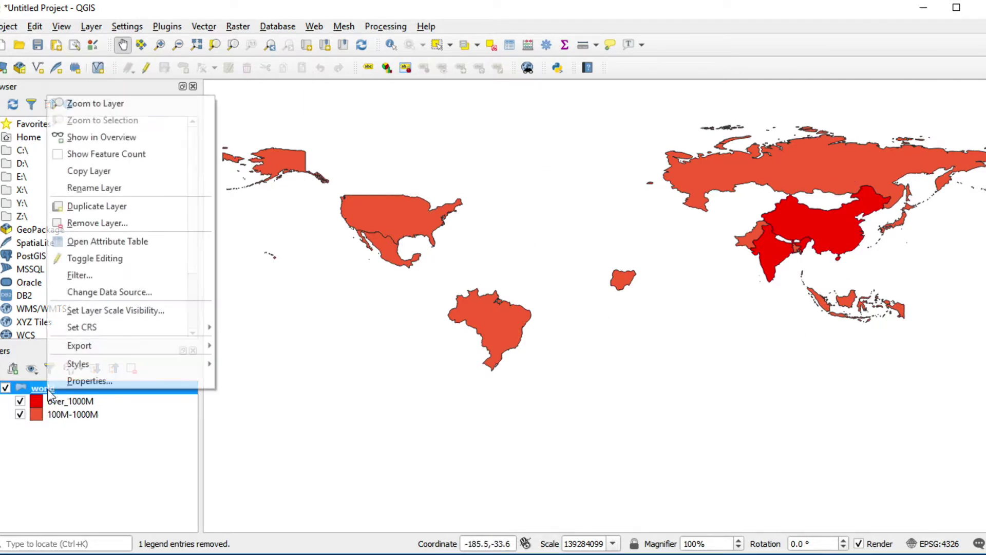
pyautogui.click(75, 384)
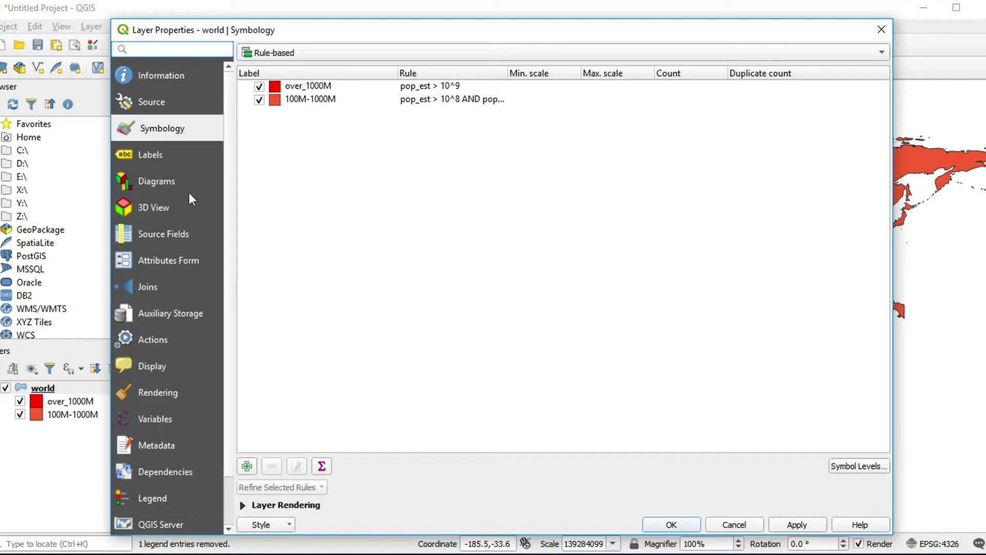
pyautogui.click(247, 466)
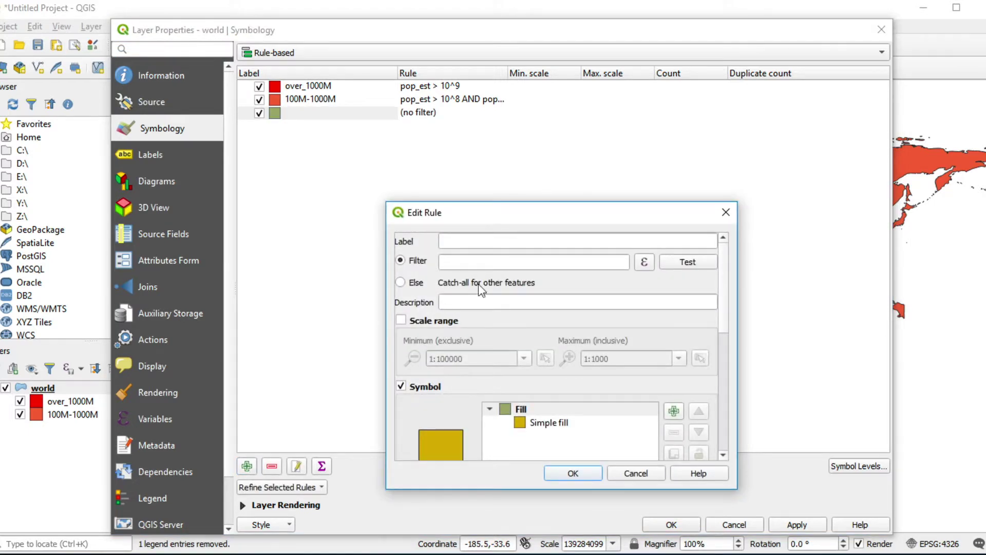
pyautogui.click(538, 241)
pyautogui.write('10M')
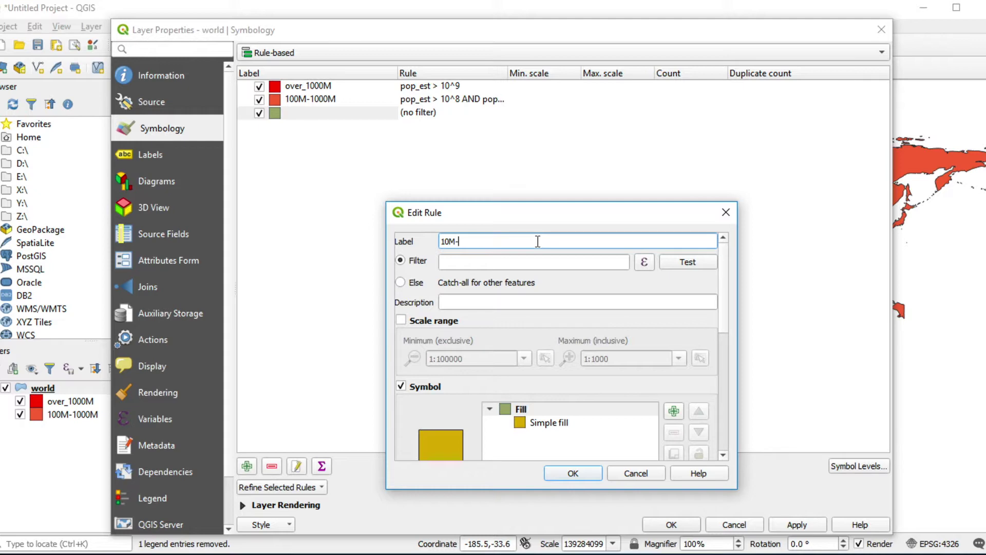
pyautogui.write('-100M')
# Step: Set the 10M-100M rule's filter to pop_est > 10^7 AND pop_est < 10^8 and apply the rule to the map
pyautogui.click(644, 261)
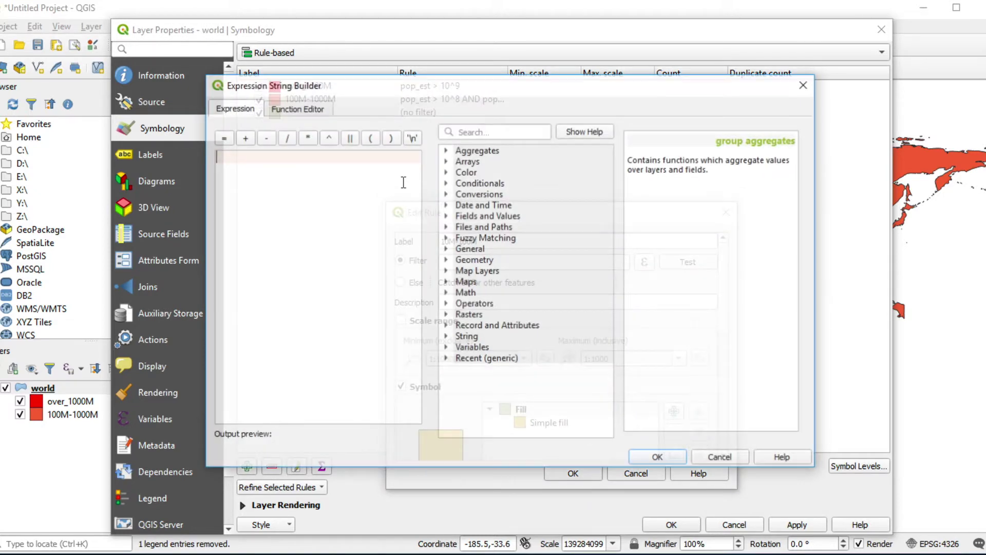
pyautogui.write('pop_est > 10^7 AND pop_est < 10^8')
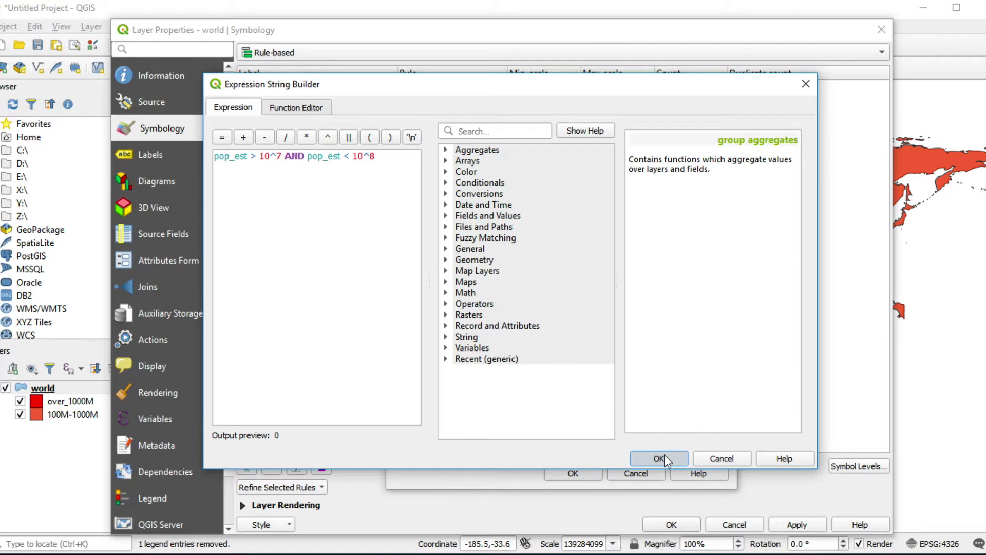
pyautogui.click(660, 457)
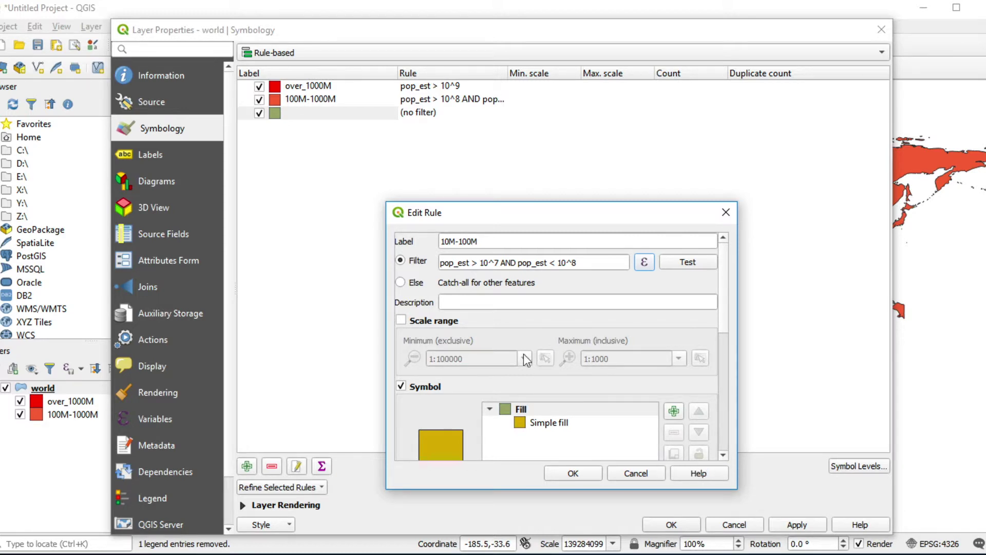
pyautogui.click(581, 472)
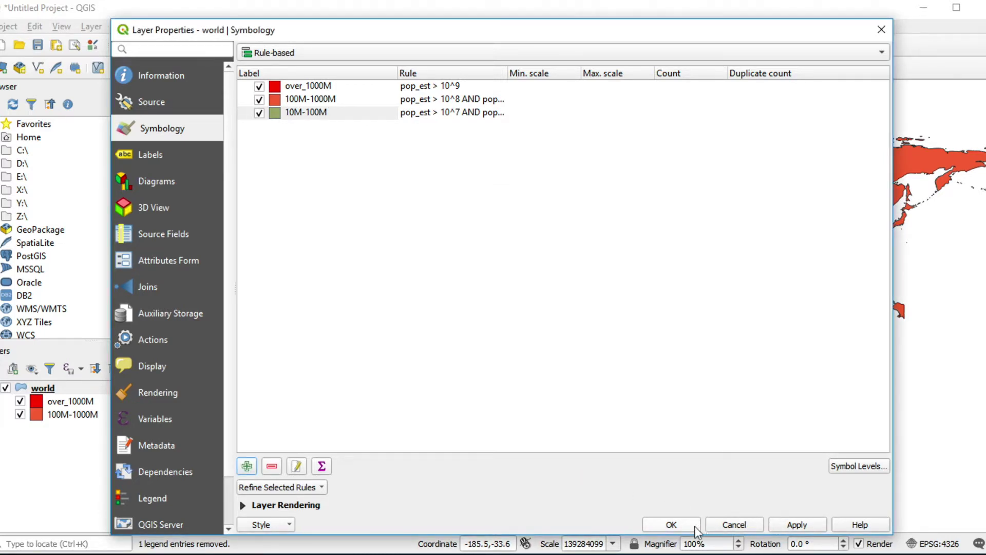
pyautogui.click(779, 526)
pyautogui.click(670, 523)
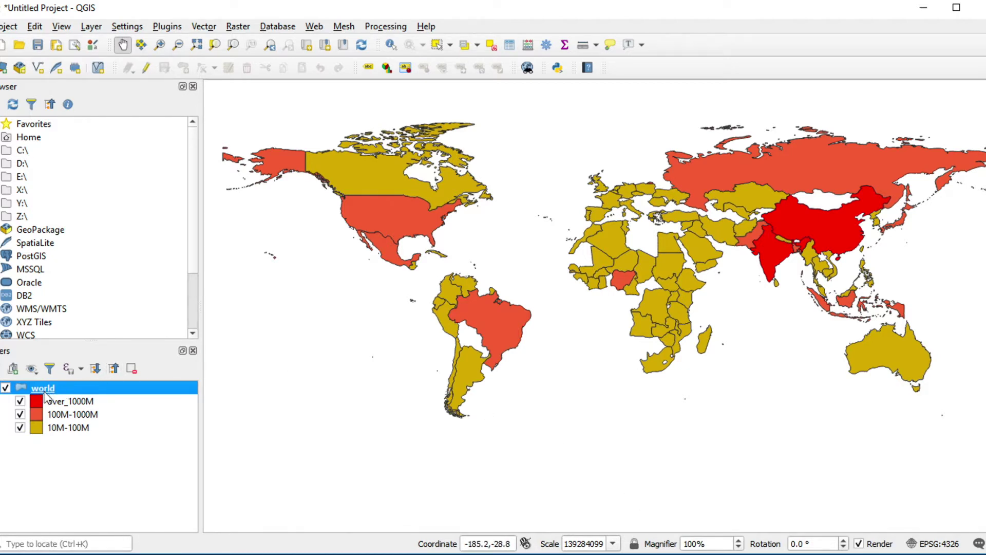
# Step: Add a fourth symbology rule to the world layer and label it less_10M
pyautogui.moveTo(45, 397)
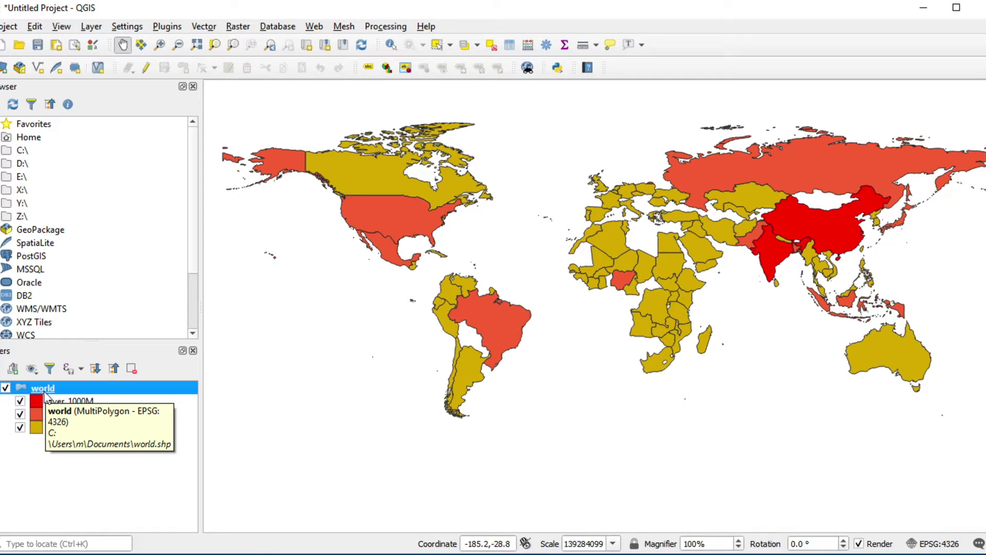
pyautogui.rightClick(45, 392)
pyautogui.click(68, 384)
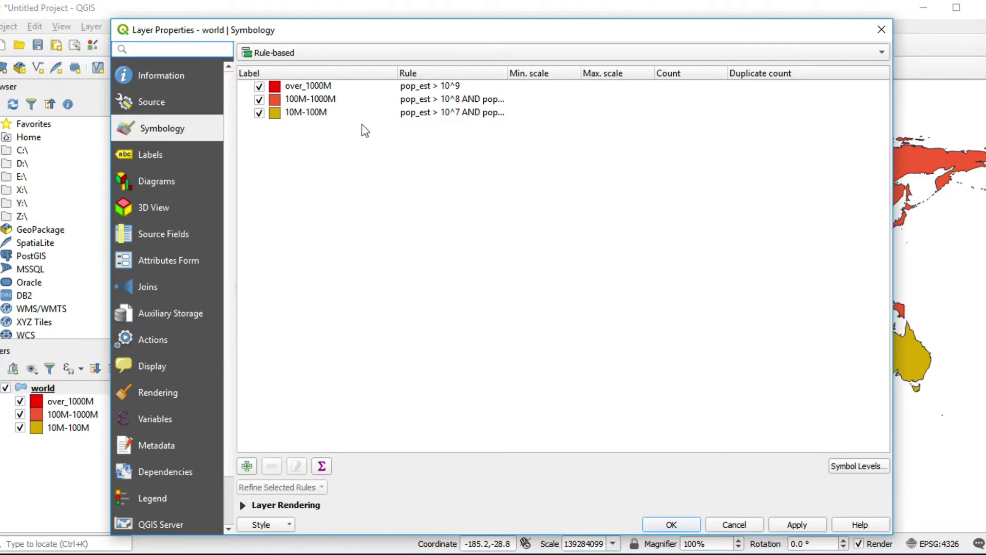
pyautogui.click(247, 466)
pyautogui.click(487, 244)
pyautogui.write('les')
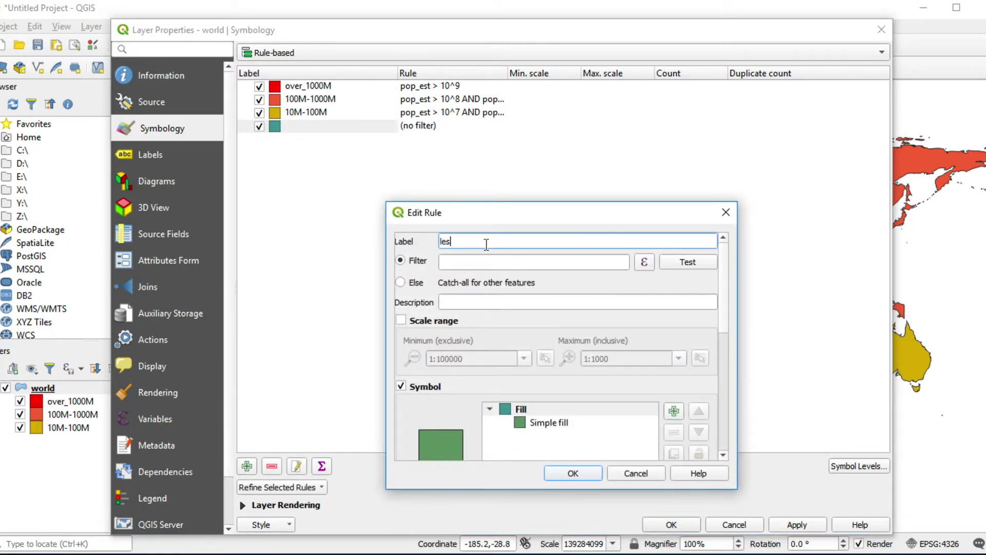
pyautogui.write('s_10M')
# Step: Set the less_10M rule's filter to the expression pop_est < 10^7
pyautogui.click(612, 262)
pyautogui.click(643, 262)
pyautogui.write('p')
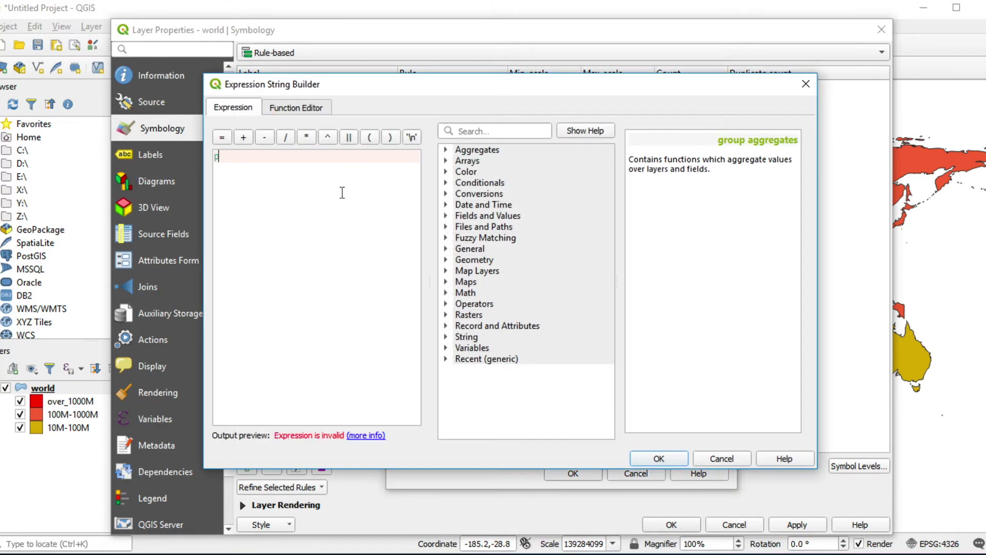
pyautogui.write('op_est ')
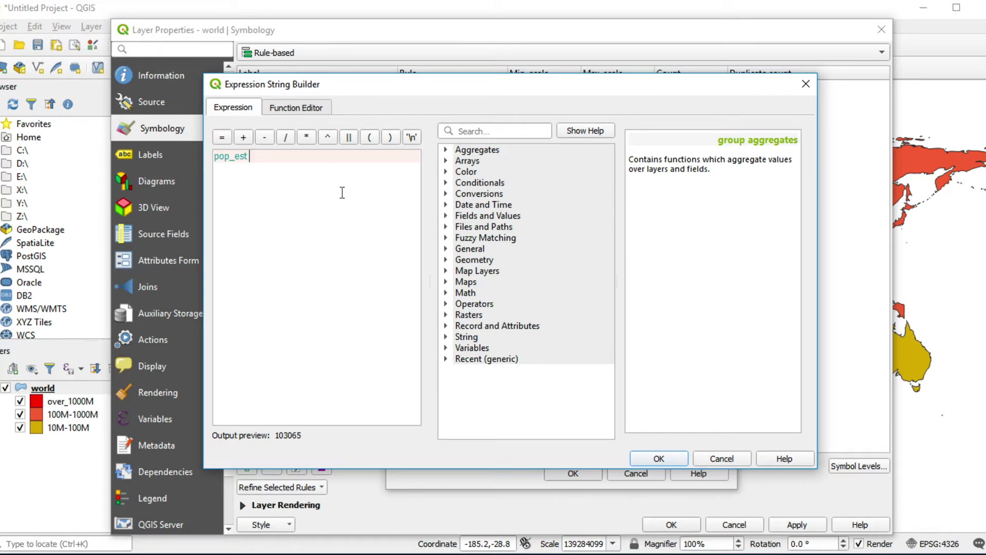
pyautogui.write('< 10^7')
pyautogui.click(658, 452)
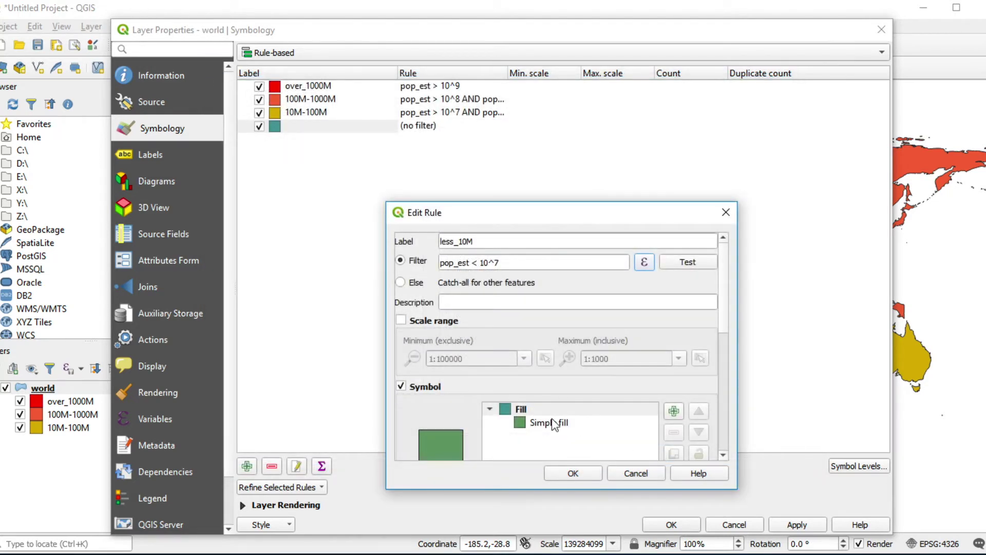
# Step: Give the less_10M rule's symbol a grey color and apply the rule to the map
pyautogui.scroll(-5, 690, 417)
pyautogui.scroll(-3, 694, 420)
pyautogui.click(563, 199)
pyautogui.click(389, 292)
pyautogui.click(297, 323)
pyautogui.click(559, 415)
pyautogui.click(576, 474)
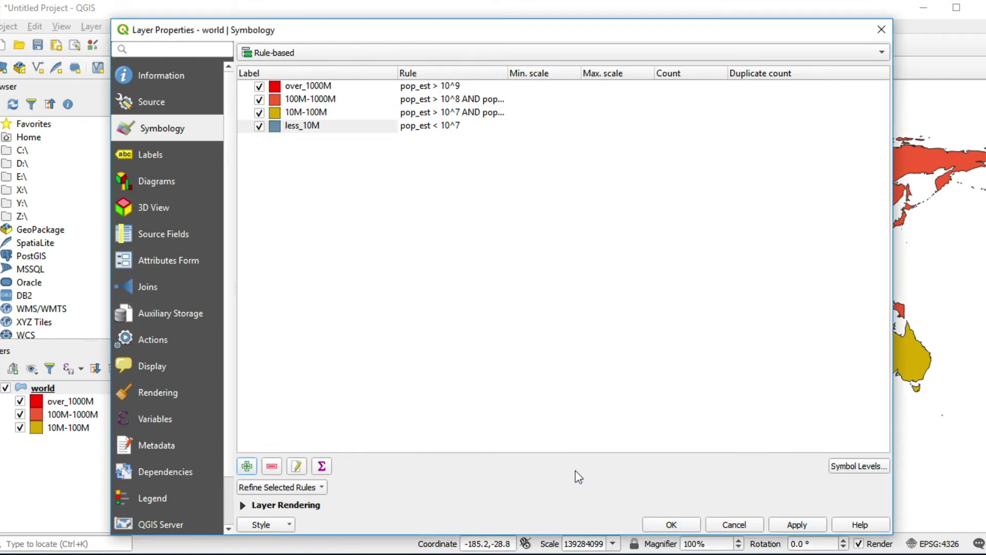
pyautogui.click(791, 525)
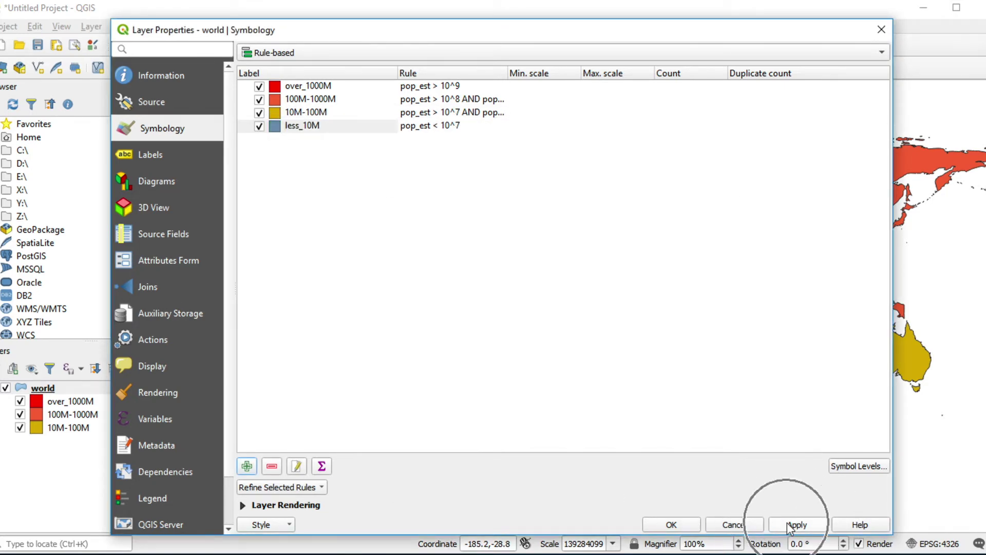
pyautogui.click(668, 528)
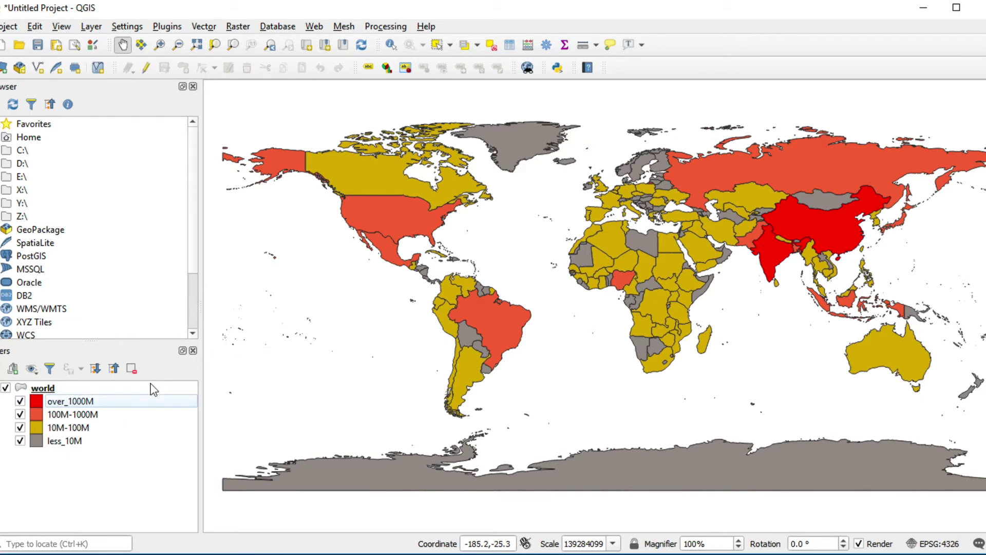
# Step: Add a second symbol layer to the over_1000M rule's symbol and make it an Outline: Simple line
pyautogui.doubleClick(76, 406)
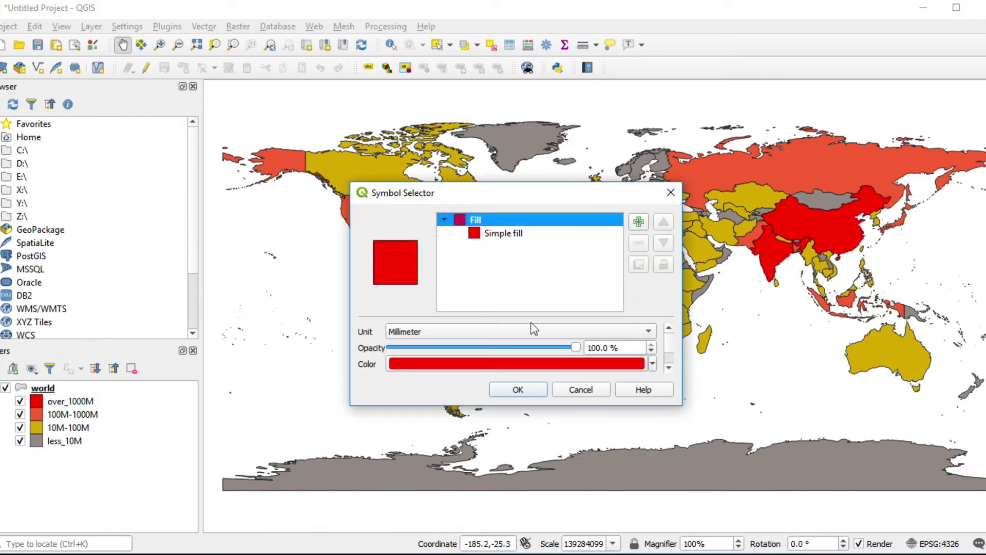
pyautogui.click(638, 222)
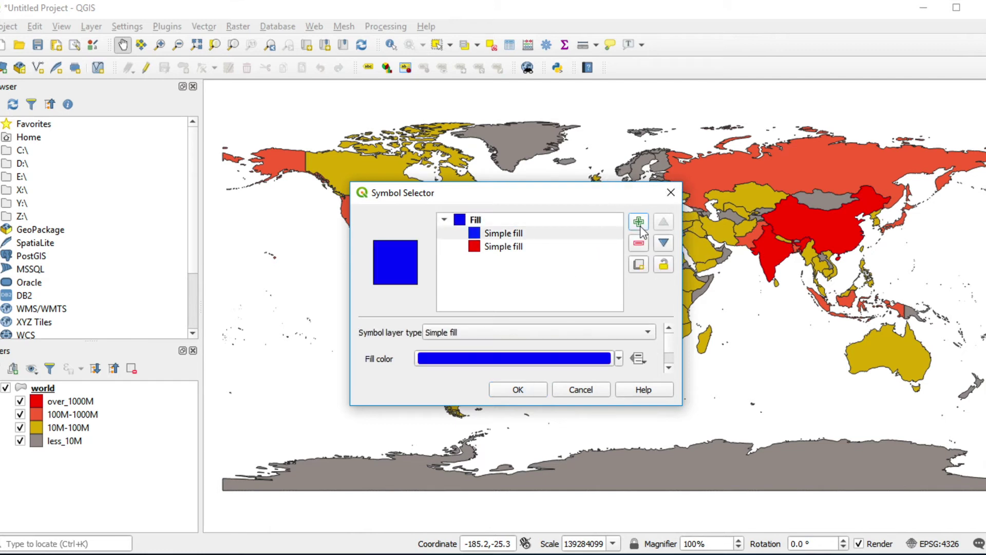
pyautogui.click(506, 233)
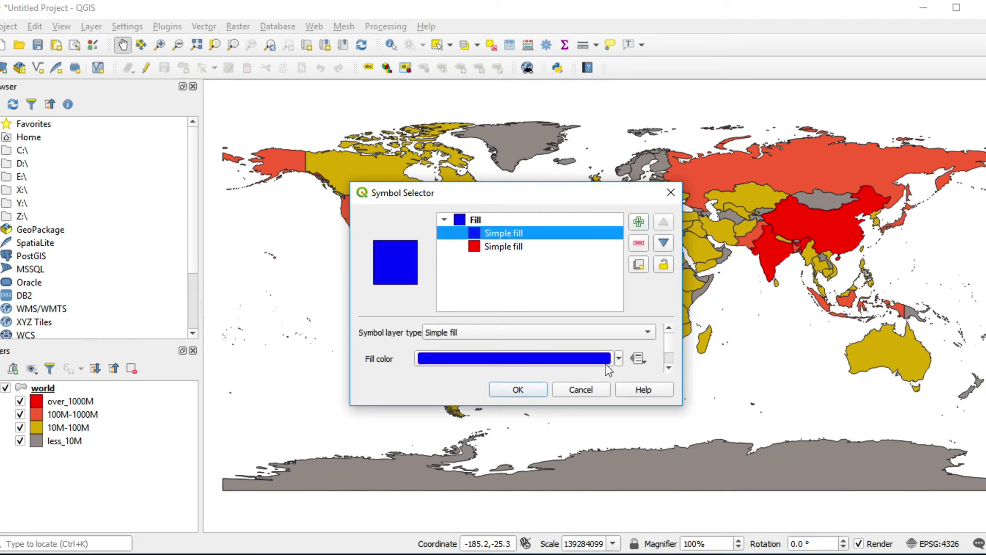
pyautogui.click(636, 333)
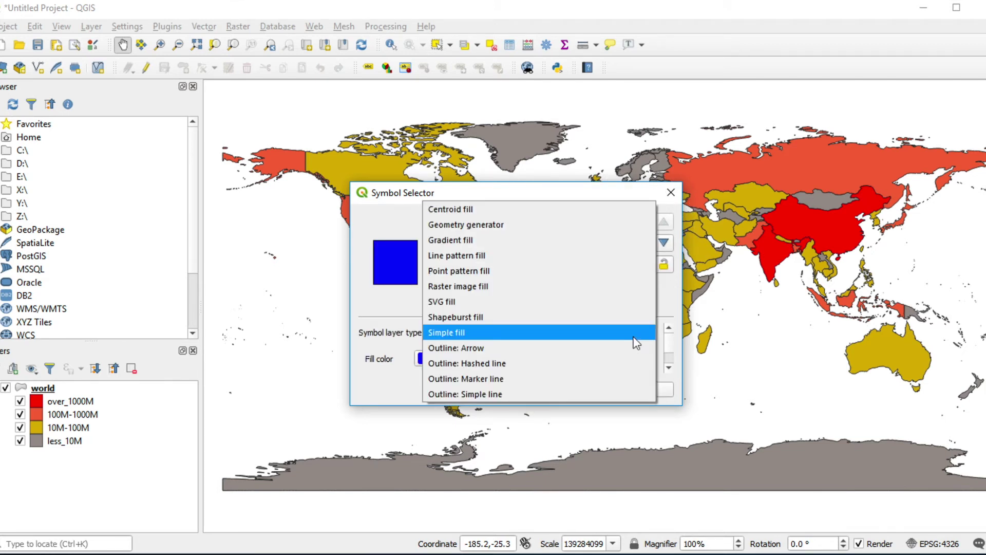
pyautogui.click(566, 332)
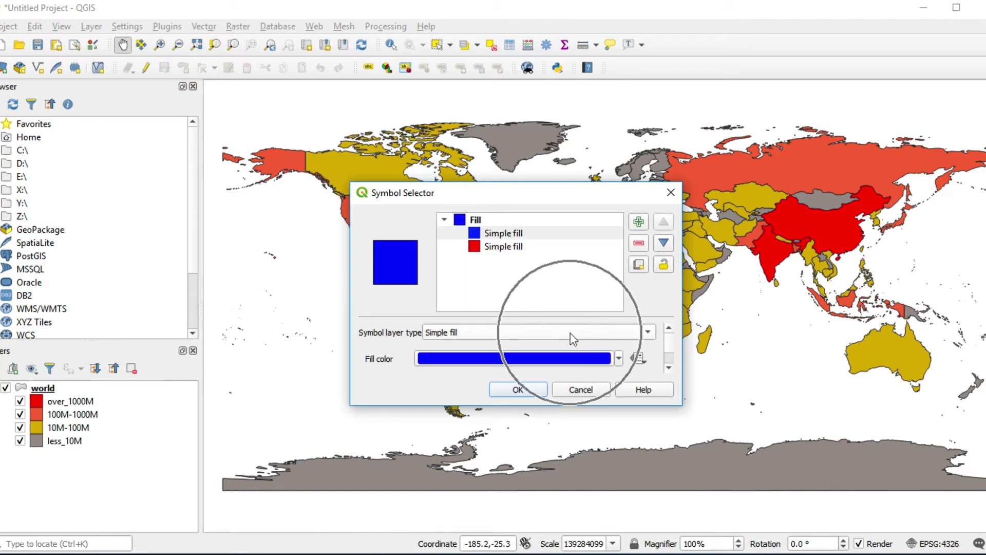
pyautogui.click(574, 333)
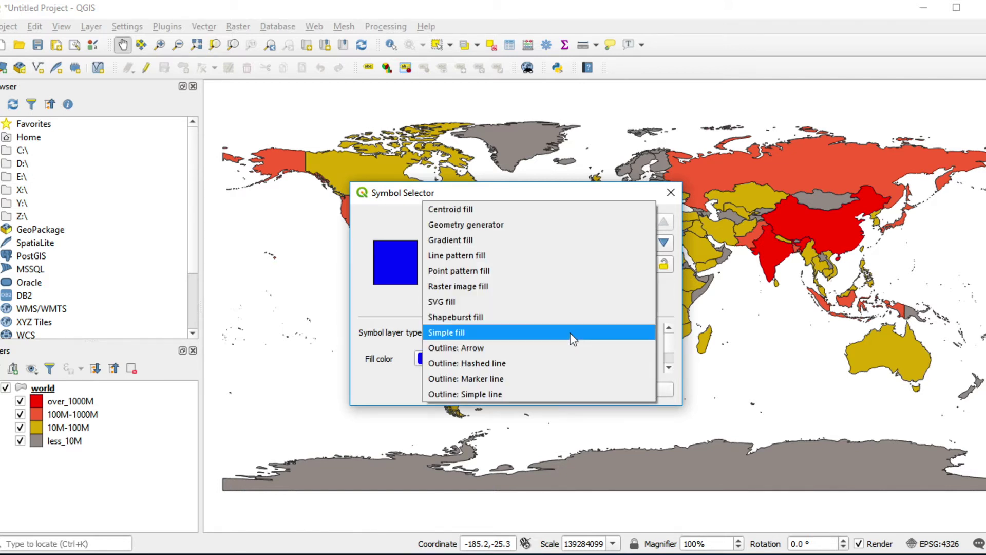
pyautogui.click(444, 400)
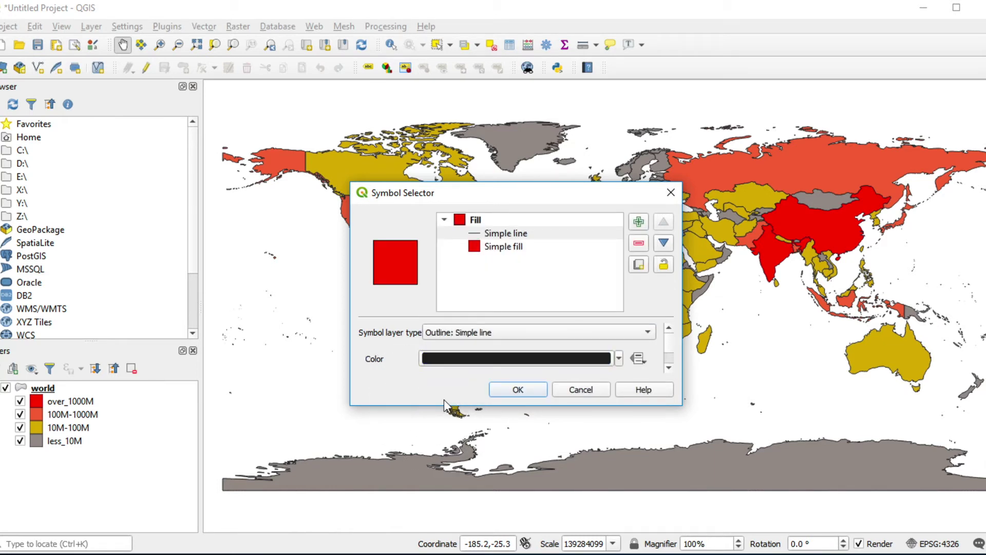
# Step: Set the stroke style of the over_1000M outline layer to Dash Line
pyautogui.scroll(-3, 631, 356)
pyautogui.scroll(-1, 633, 362)
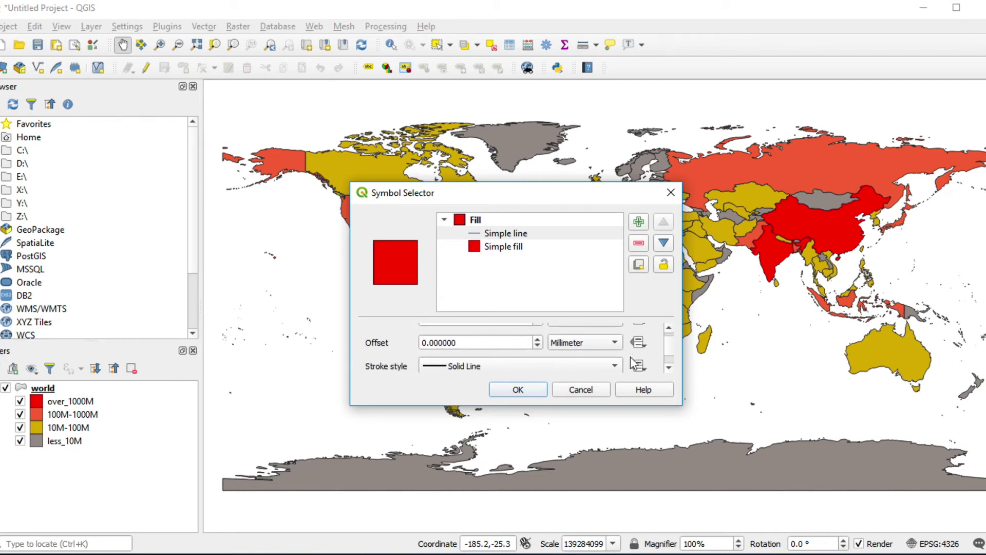
pyautogui.scroll(-2, 632, 363)
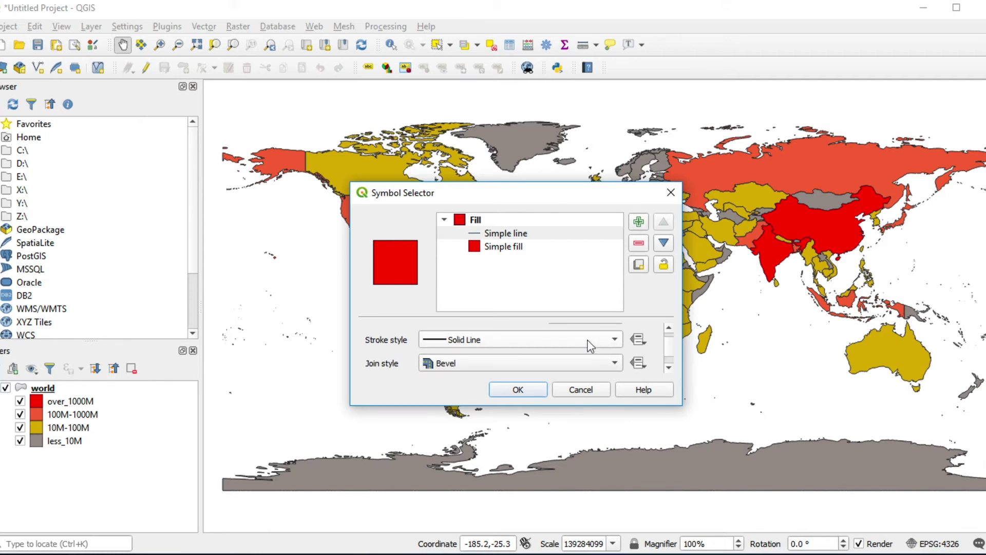
pyautogui.click(485, 339)
pyautogui.click(478, 369)
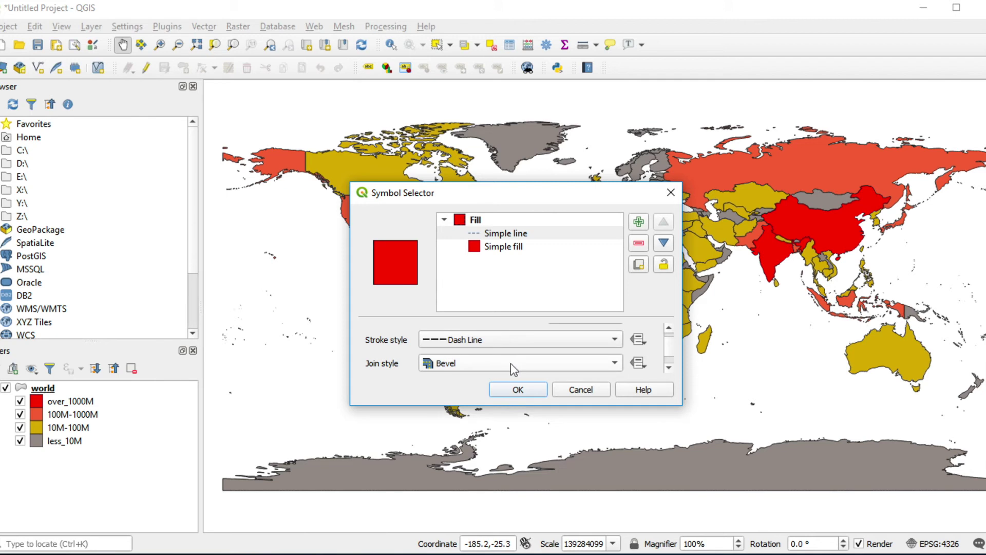
# Step: Color the over_1000M rule's dashed outline blue (#2323f7) and apply the symbol to the map
pyautogui.scroll(-1, 541, 360)
pyautogui.scroll(1, 542, 357)
pyautogui.scroll(-1, 542, 357)
pyautogui.scroll(-3, 631, 344)
pyautogui.scroll(5, 631, 352)
pyautogui.click(576, 361)
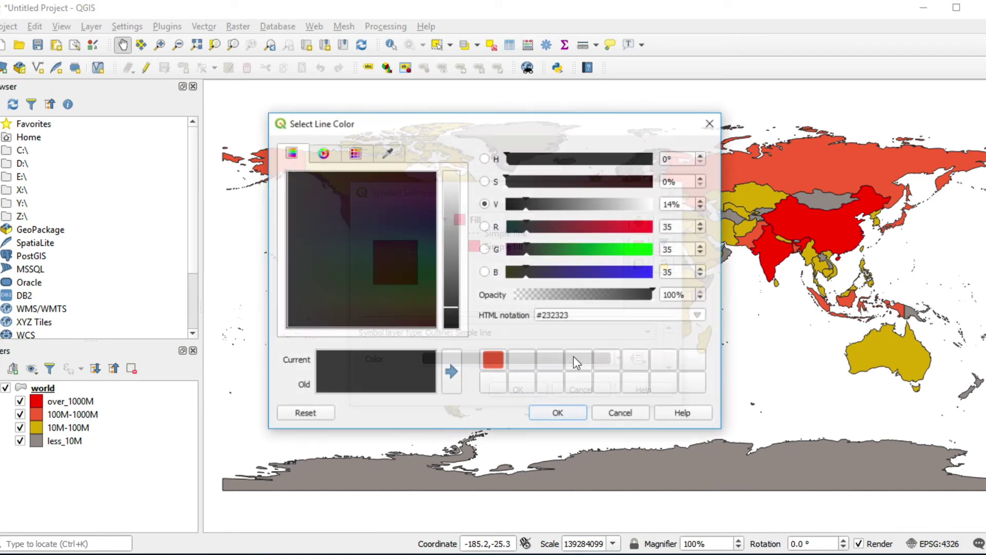
pyautogui.click(650, 272)
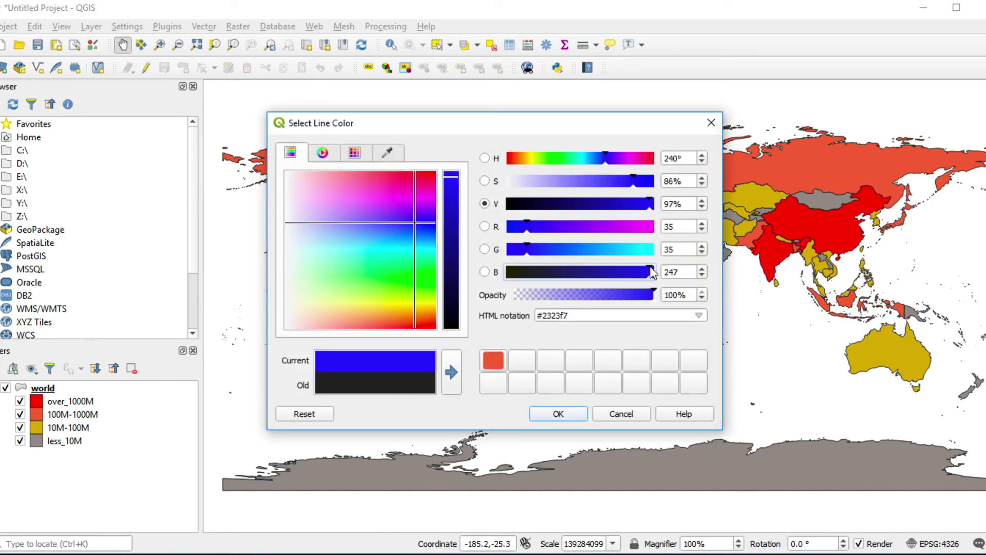
pyautogui.click(561, 414)
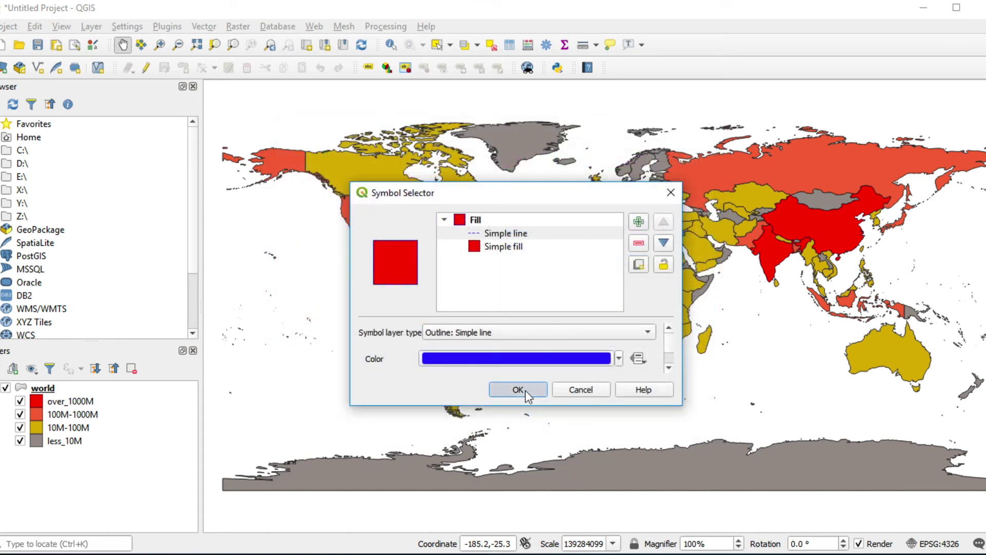
pyautogui.click(518, 390)
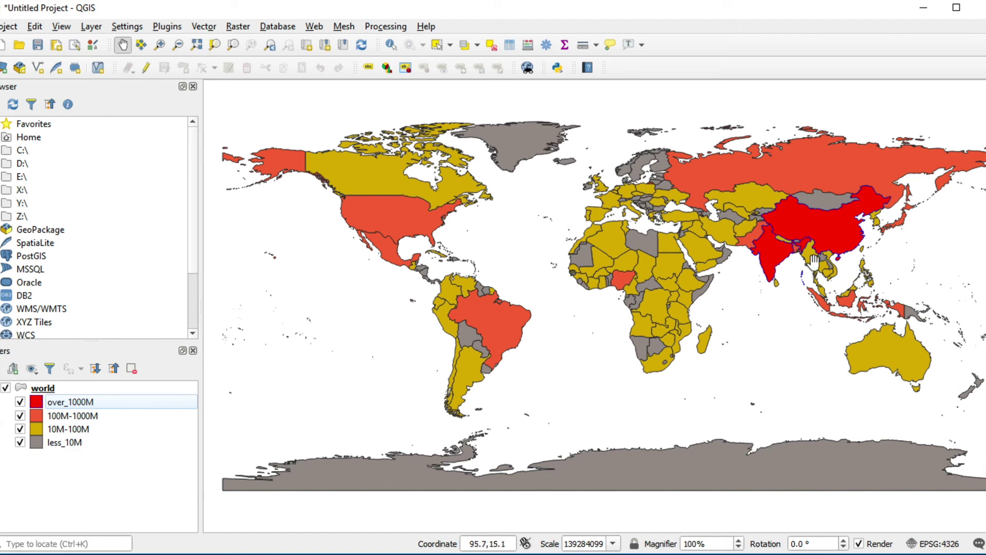
# Step: Examine the dashed blue outline around China and its neighboring over_1000M country up close on the map
pyautogui.scroll(1, 833, 245)
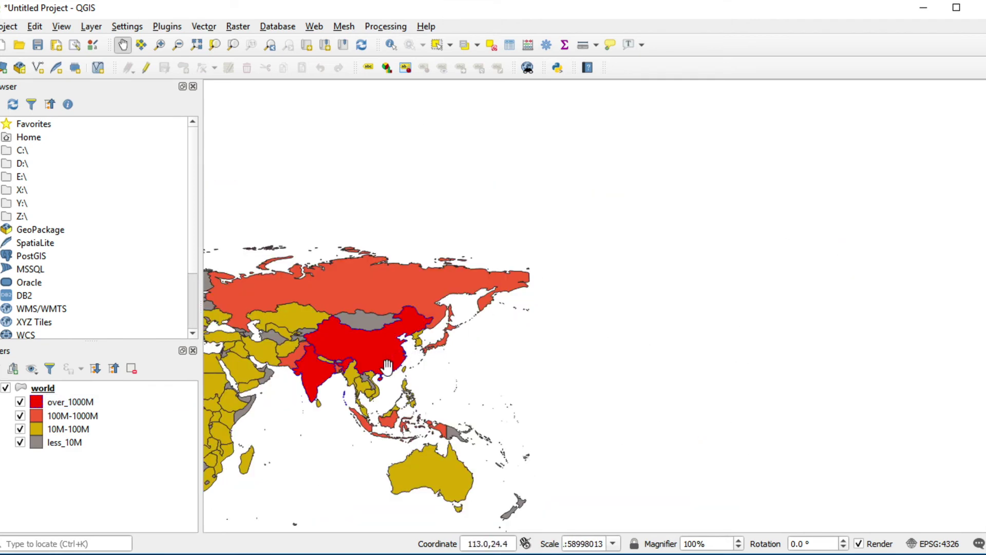
pyautogui.scroll(1, 388, 365)
pyautogui.scroll(3, 388, 366)
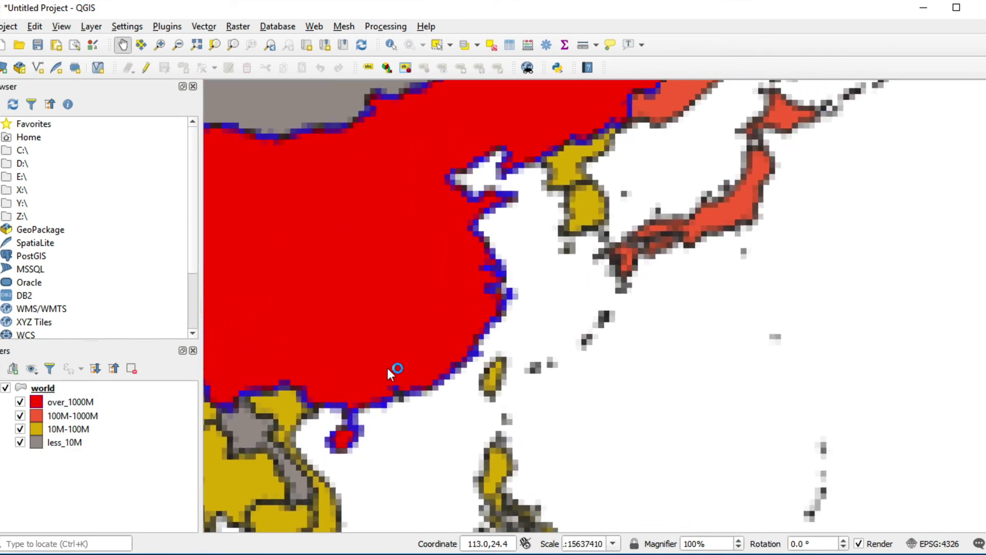
pyautogui.moveTo(303, 392); pyautogui.dragTo(565, 333)
pyautogui.scroll(1, 569, 332)
pyautogui.scroll(2, 569, 332)
pyautogui.moveTo(764, 354); pyautogui.dragTo(638, 358)
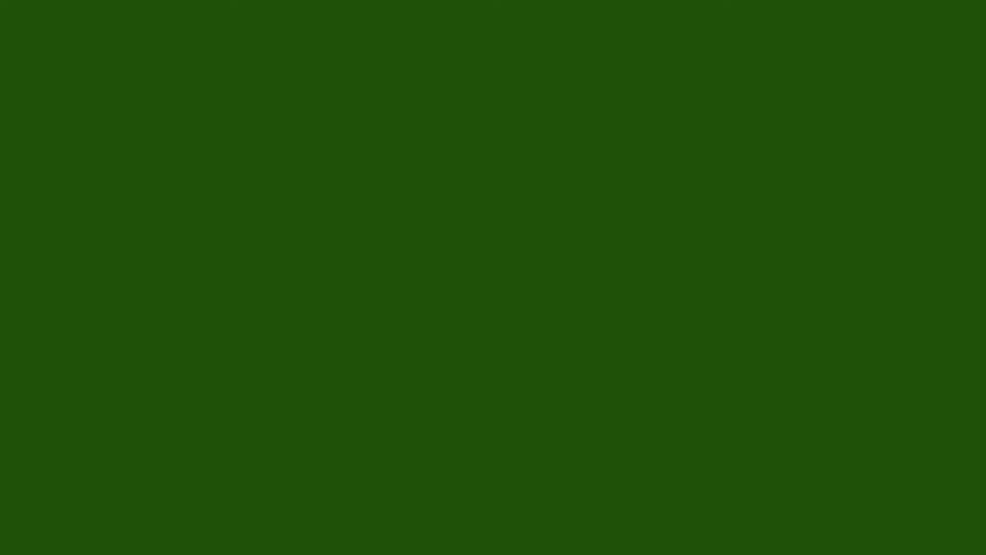